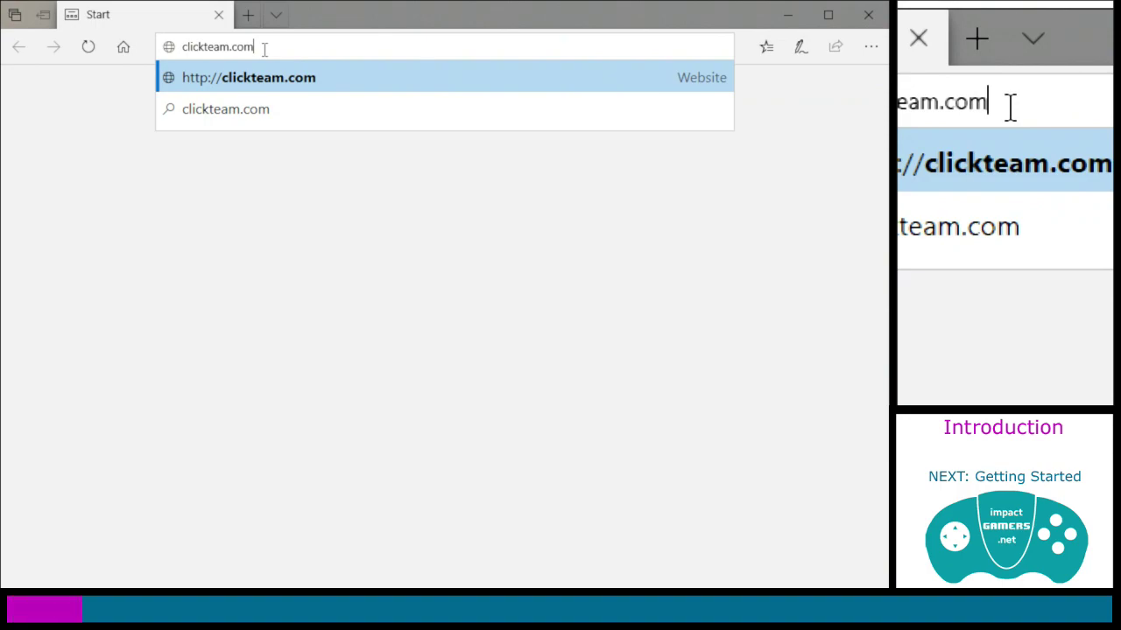
# Load clickteam.com and open the 'Clickteam Fusion 2.5 Free Edition, here!' page
pyautogui.press('Return')
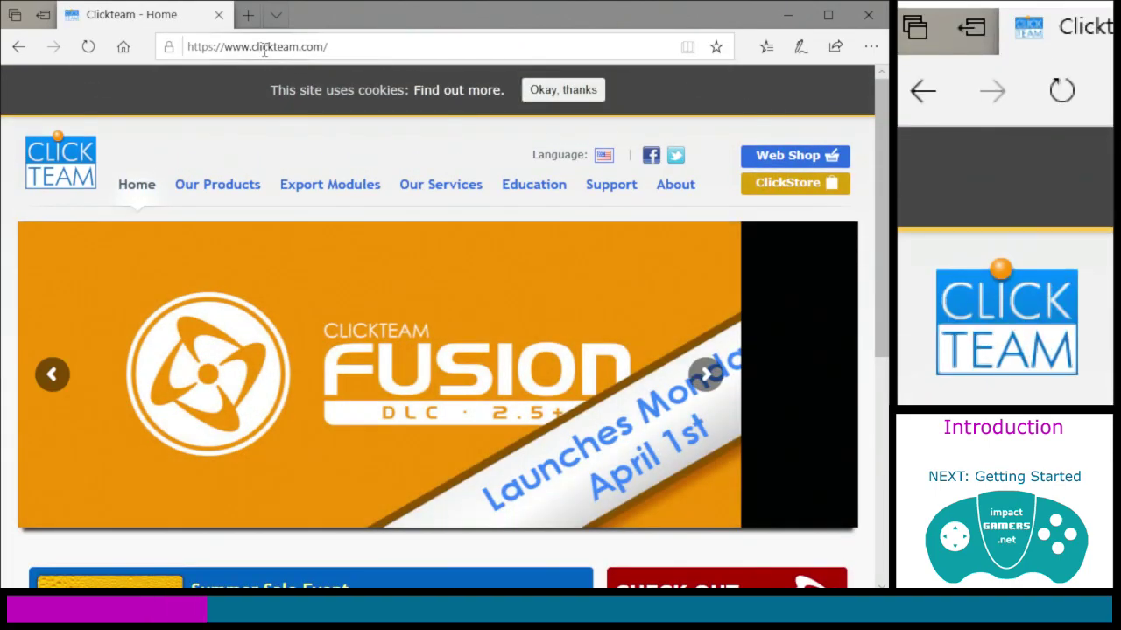
pyautogui.scroll(-5, 430, 178)
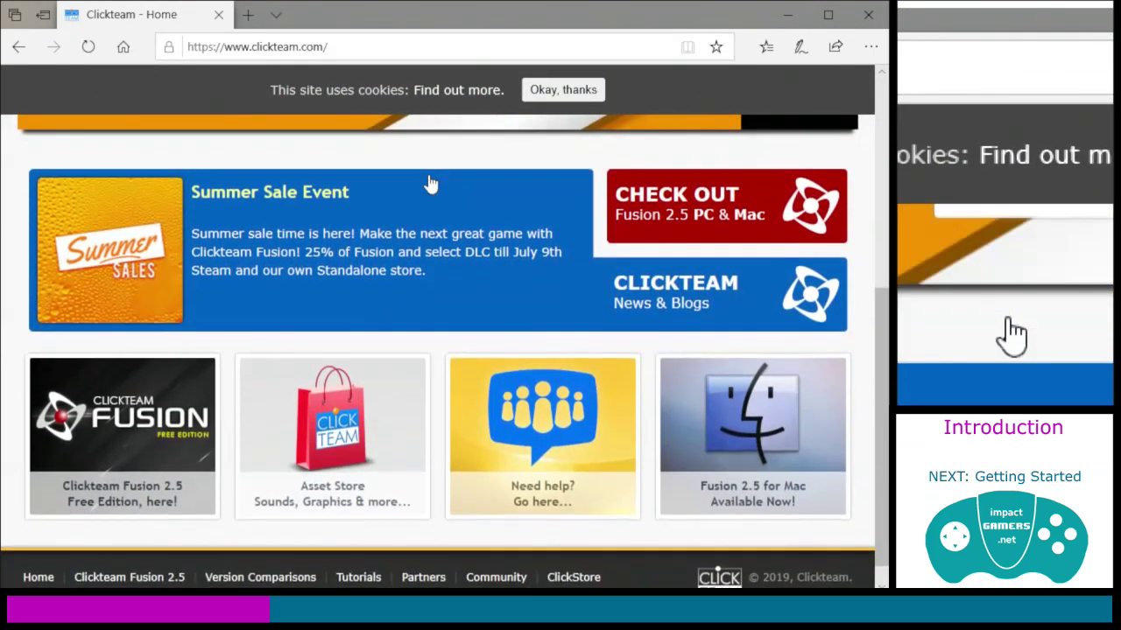
pyautogui.scroll(-1, 394, 228)
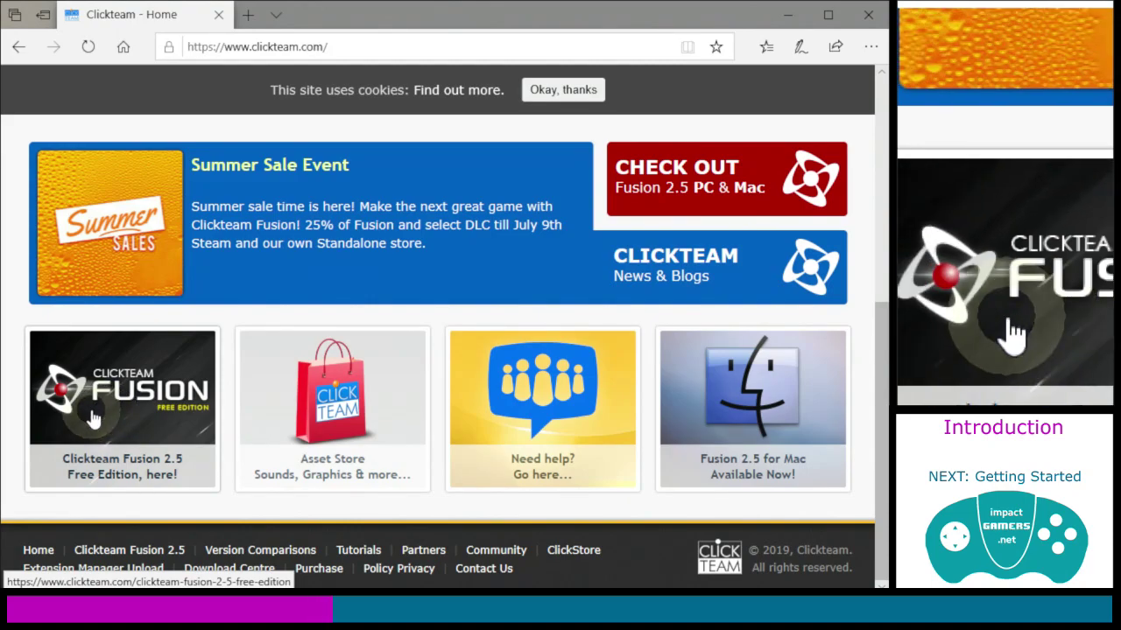
pyautogui.click(110, 412)
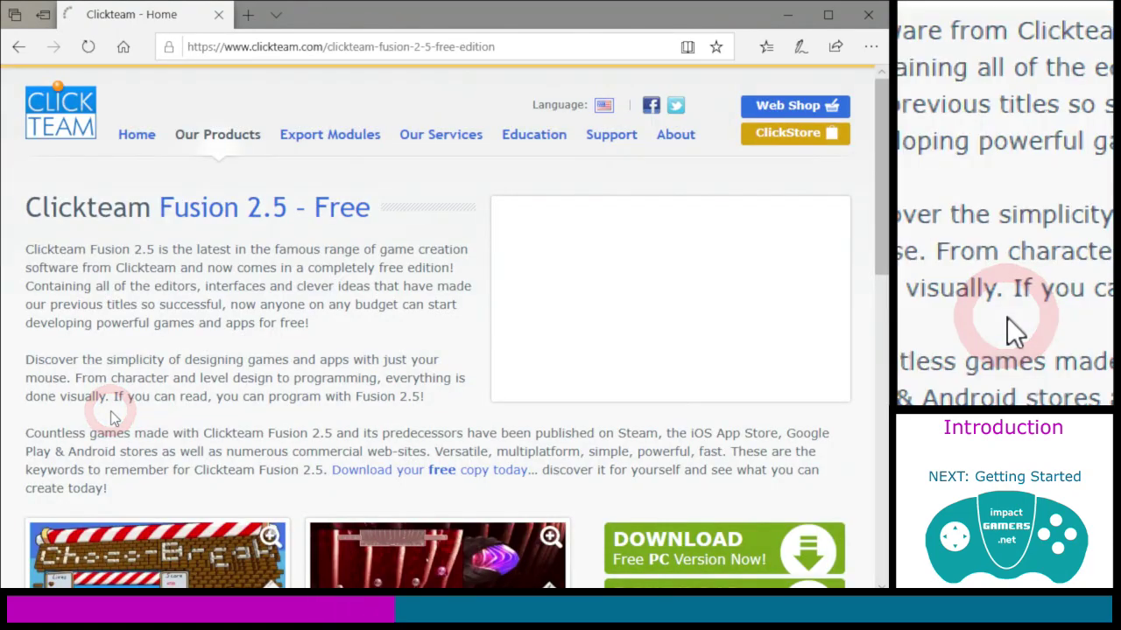
pyautogui.scroll(-3, 370, 318)
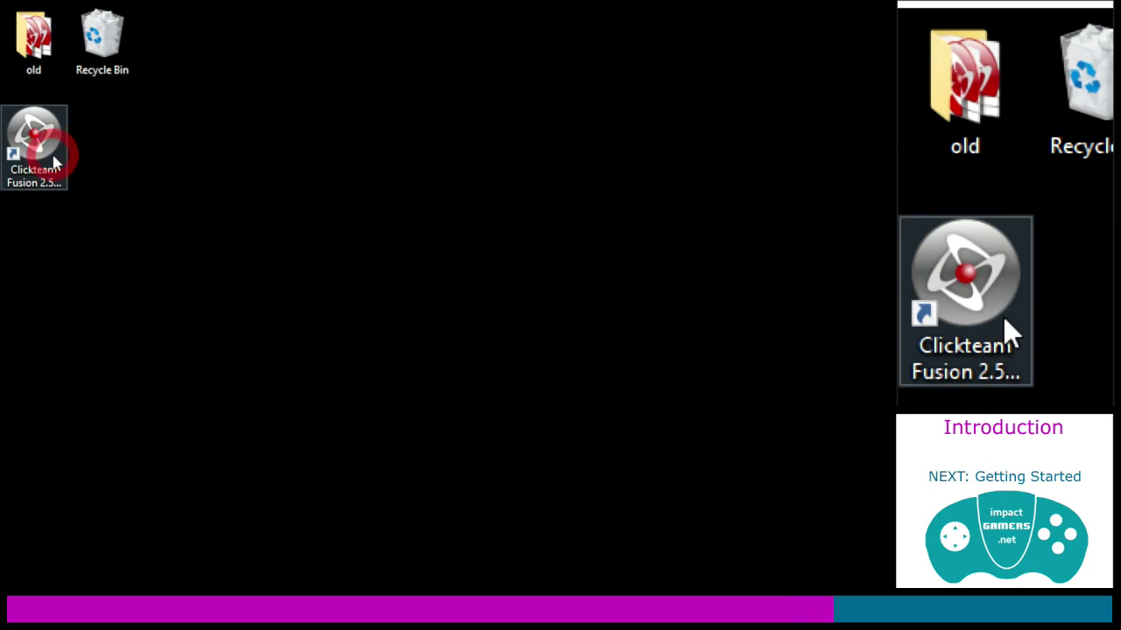
# Launch Clickteam Fusion 2.5 from its desktop shortcut and get past the splash screen
pyautogui.doubleClick(53, 160)
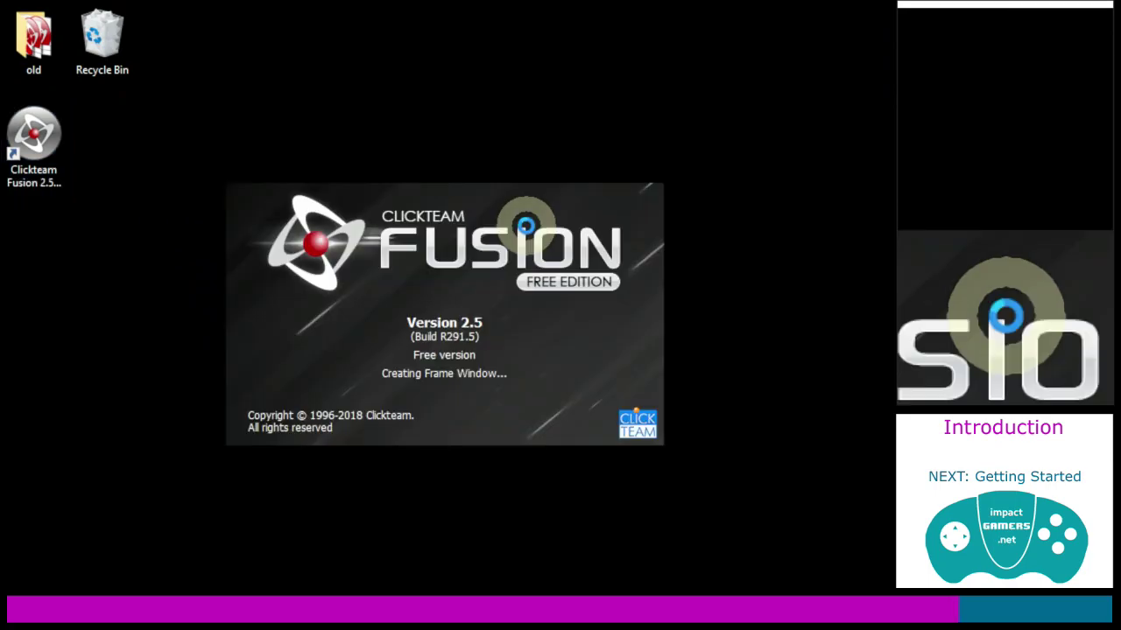
pyautogui.click(600, 137)
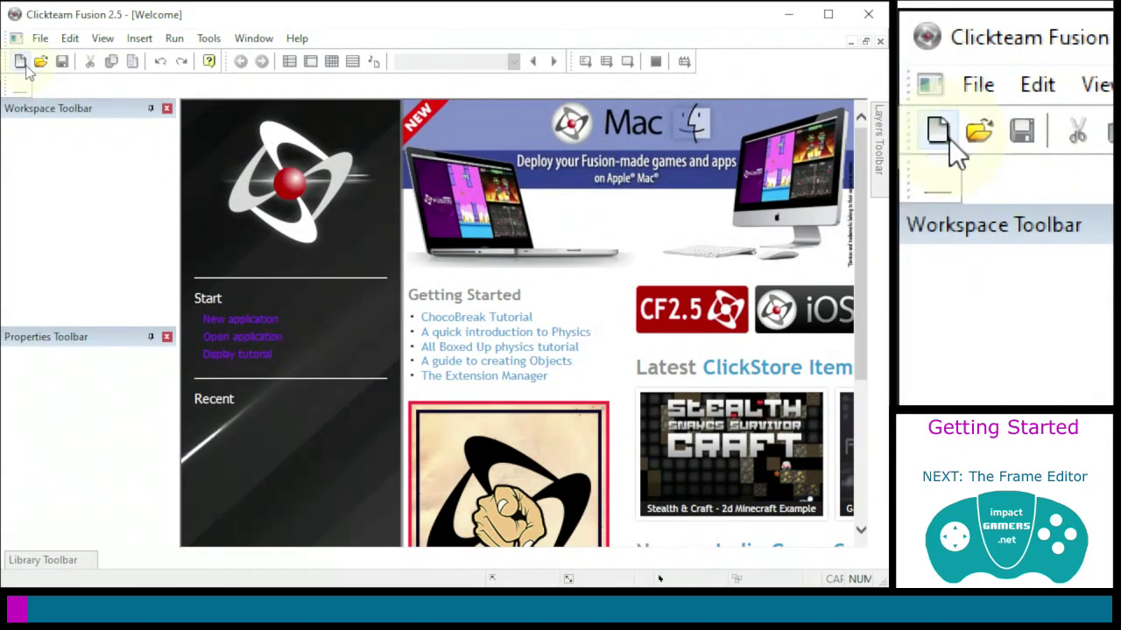
# Create Application 1 with a single 640x480 Frame 1 using File > New
pyautogui.click(42, 39)
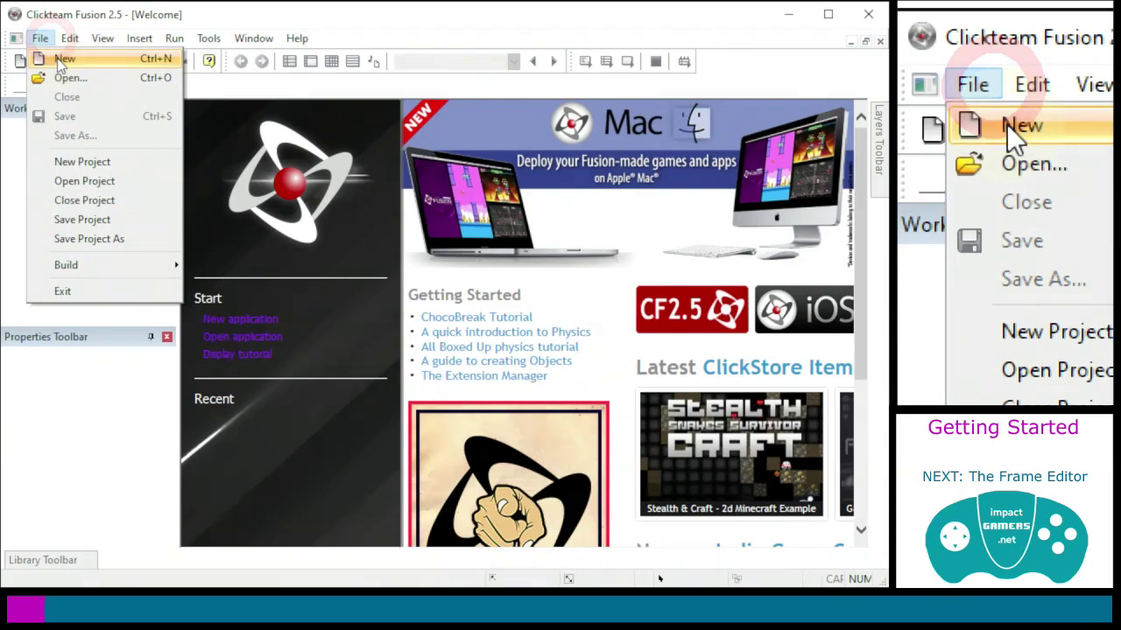
pyautogui.click(20, 164)
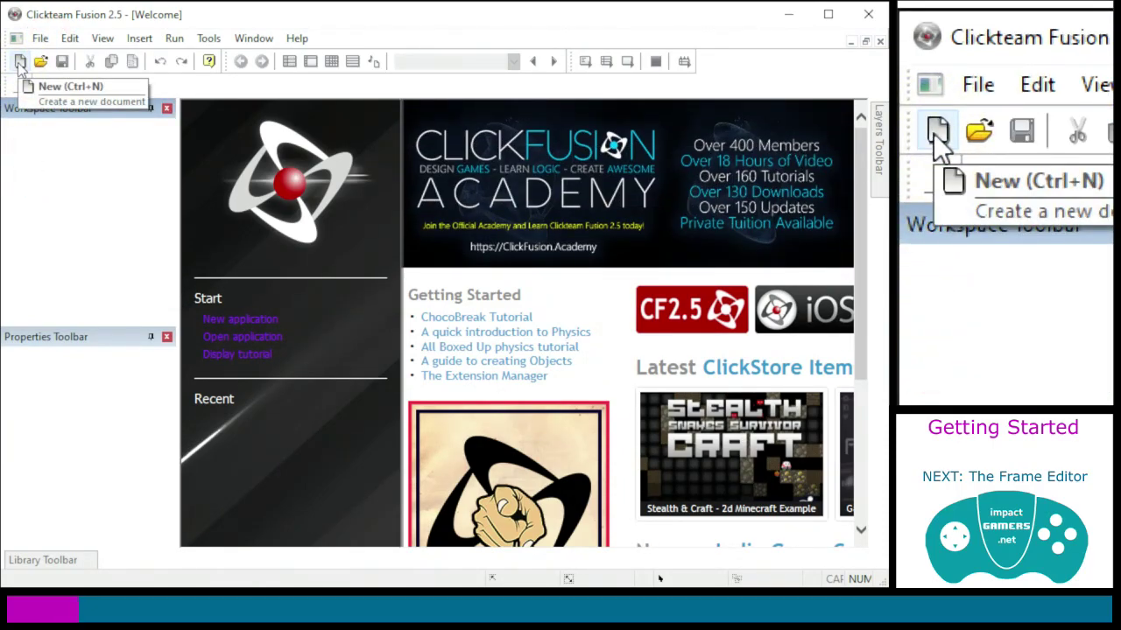
pyautogui.click(222, 321)
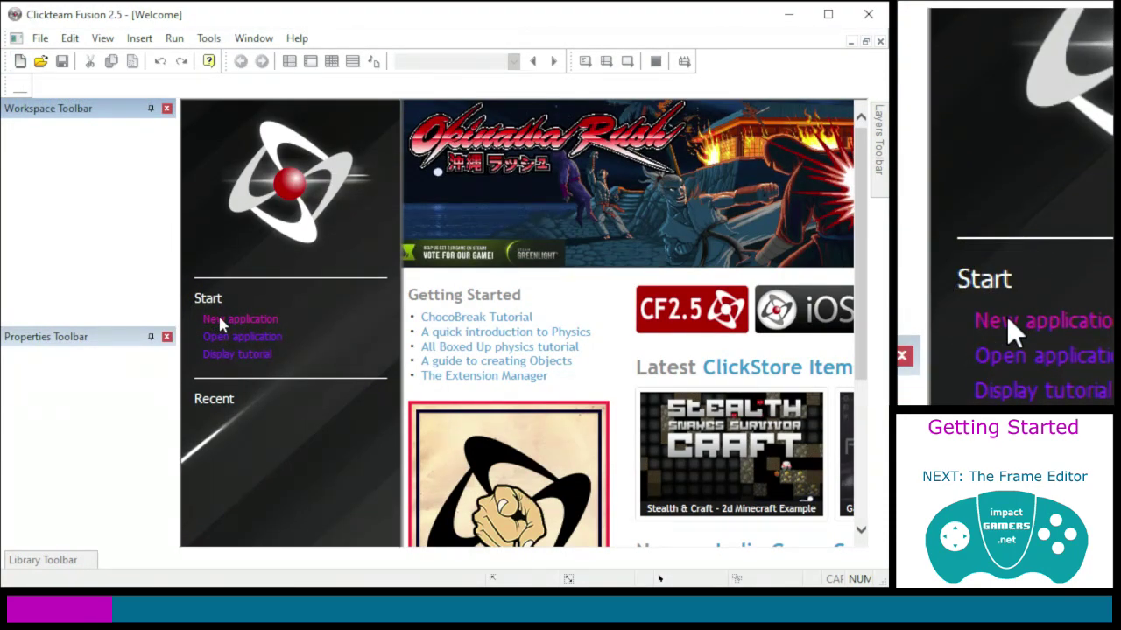
pyautogui.click(39, 41)
pyautogui.click(48, 58)
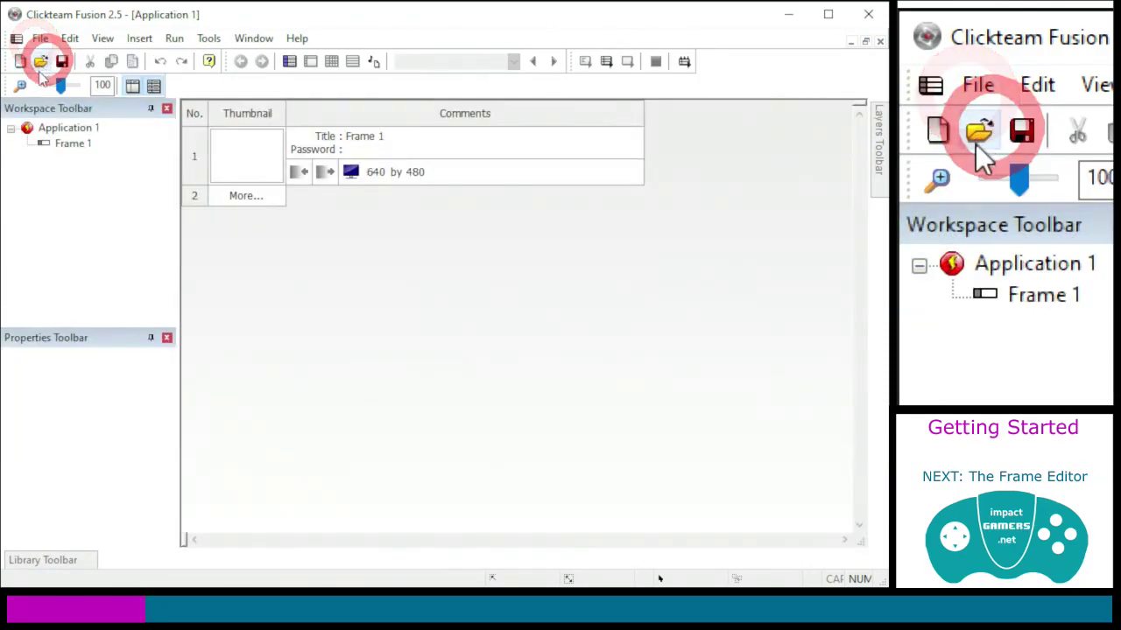
pyautogui.click(29, 131)
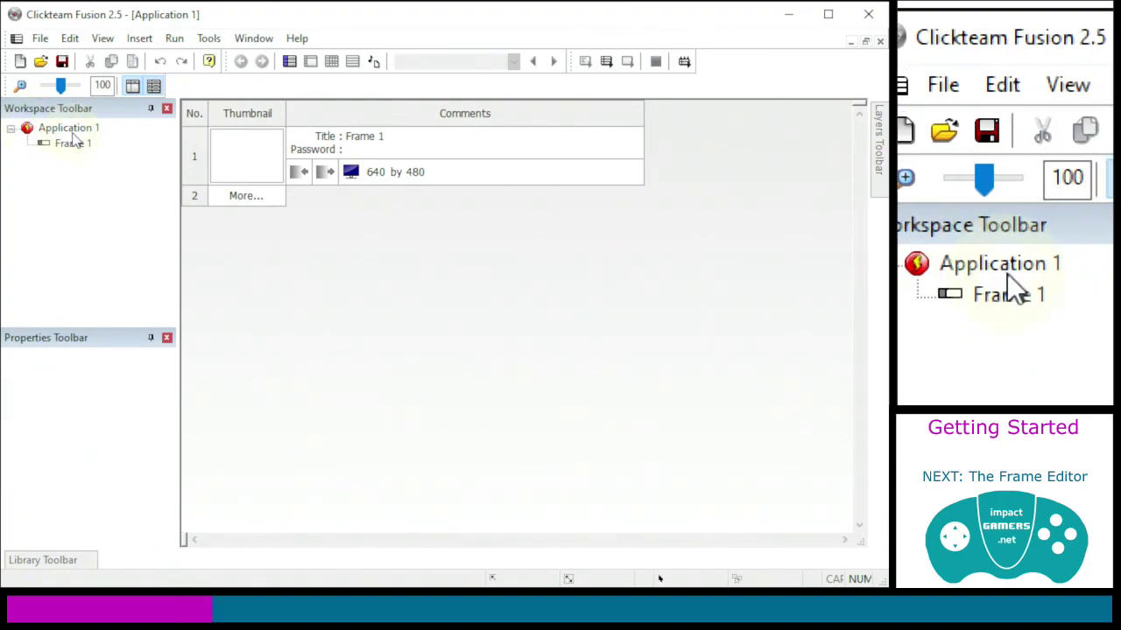
pyautogui.click(64, 147)
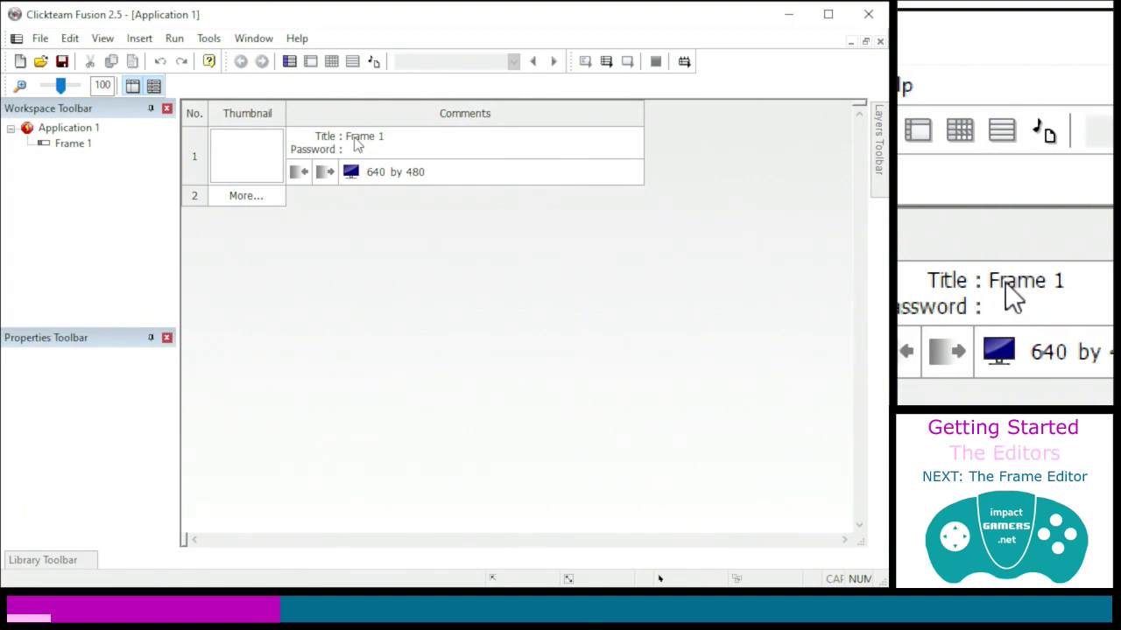
pyautogui.click(320, 242)
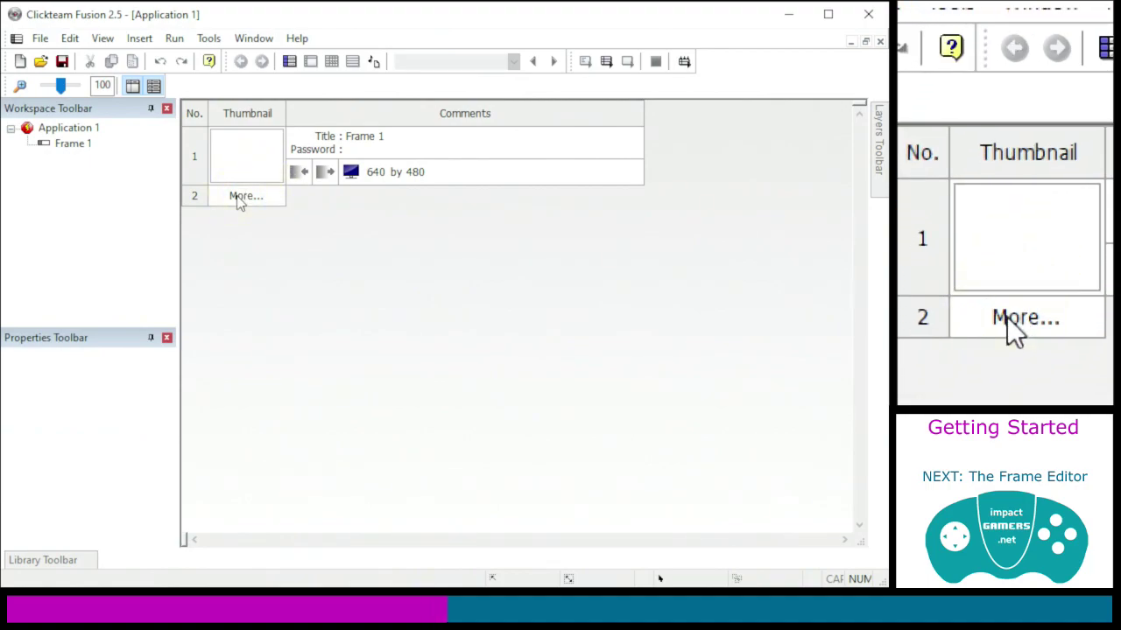
# Insert and delete a Frame 2, then add frames via More... until Frames 1–4 exist
pyautogui.click(140, 38)
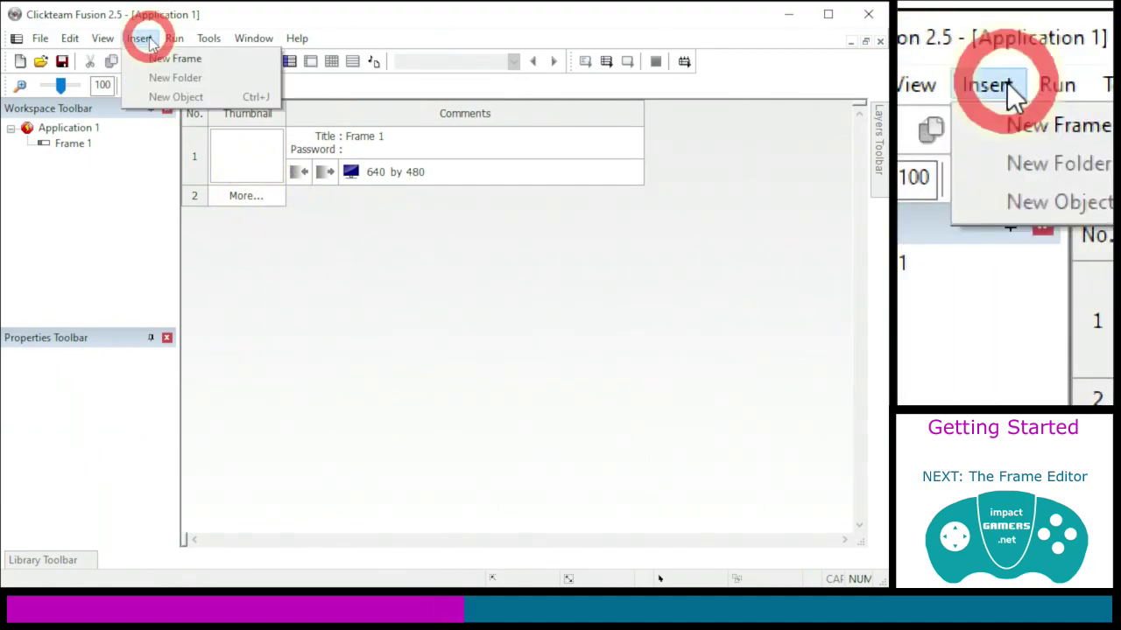
pyautogui.click(176, 59)
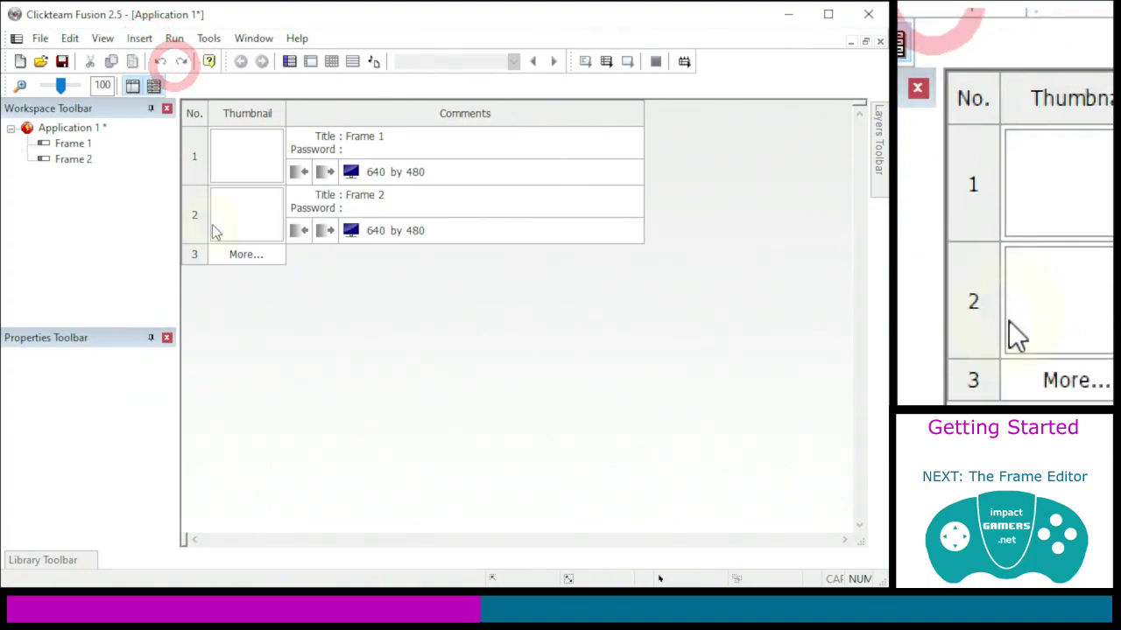
pyautogui.rightClick(201, 228)
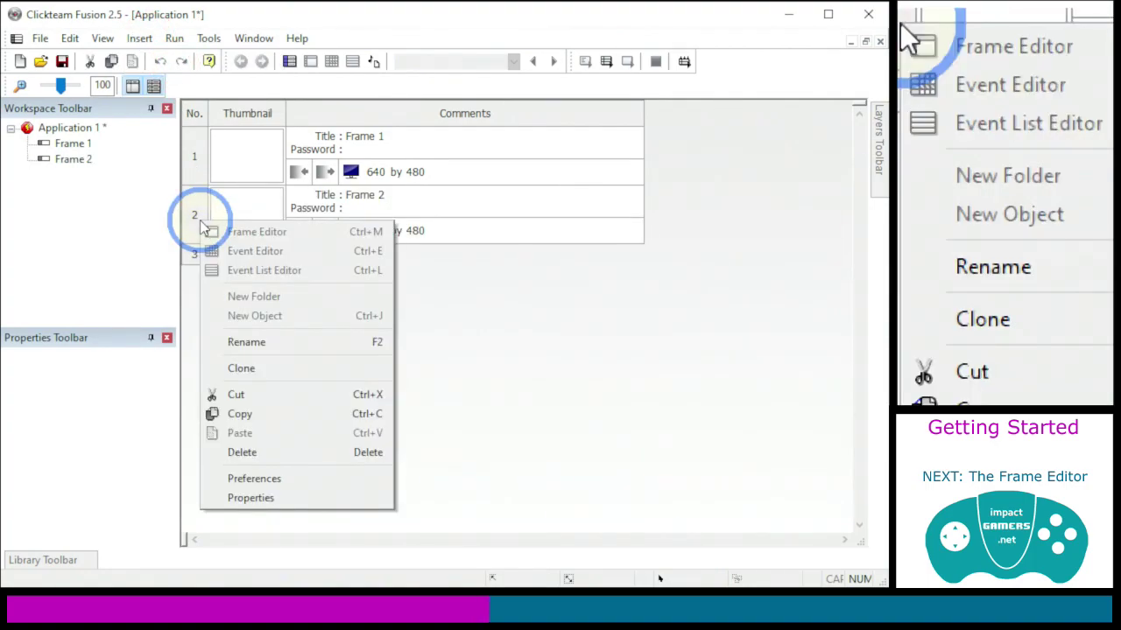
pyautogui.click(250, 453)
pyautogui.click(395, 343)
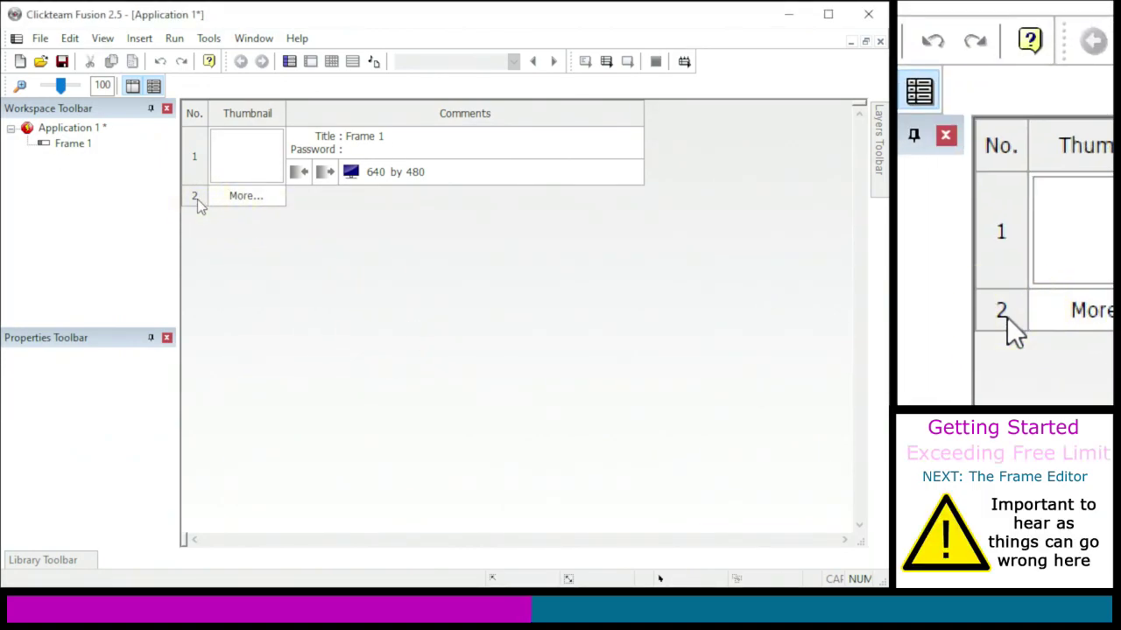
pyautogui.click(198, 203)
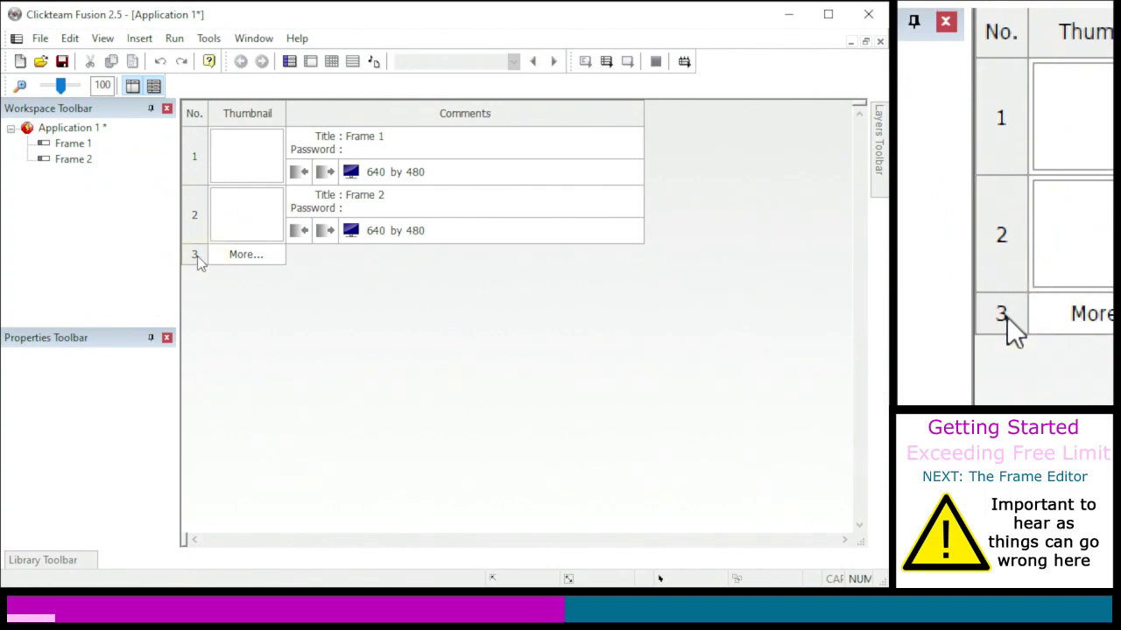
pyautogui.click(198, 255)
# Dismiss the free-edition frame limit warning and delete Frame 4, leaving three frames
pyautogui.click(201, 312)
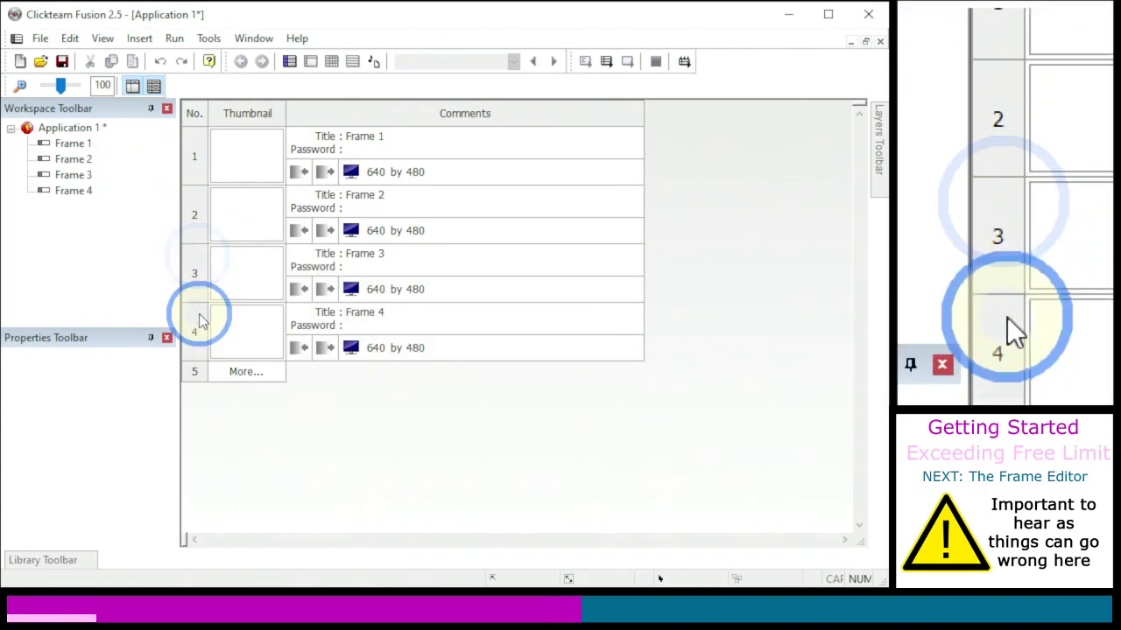
pyautogui.click(200, 319)
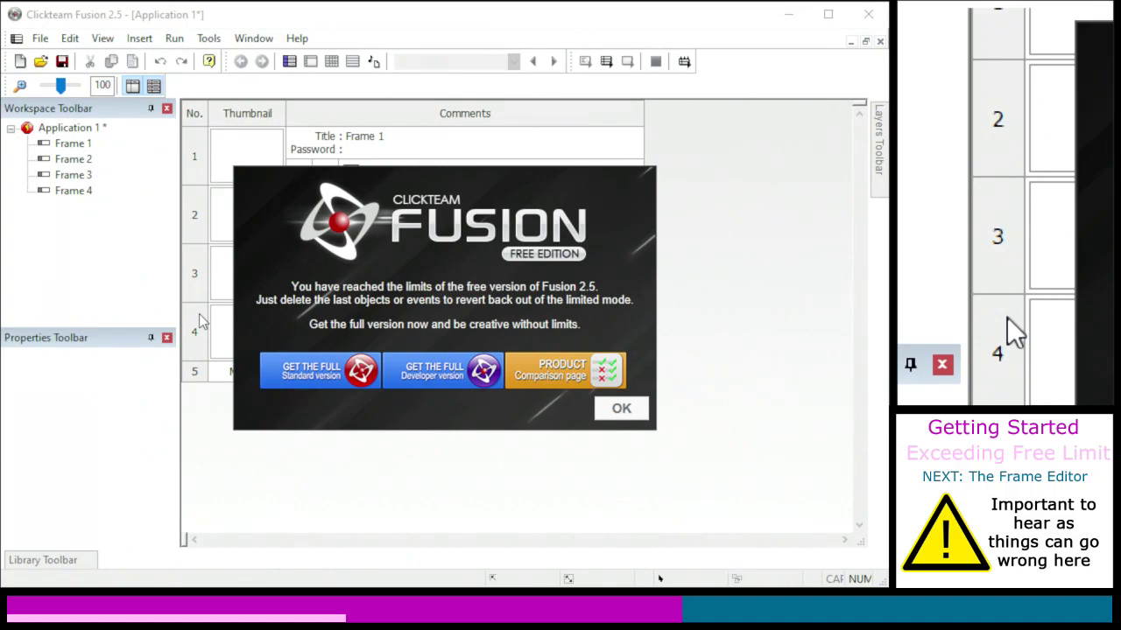
pyautogui.click(619, 411)
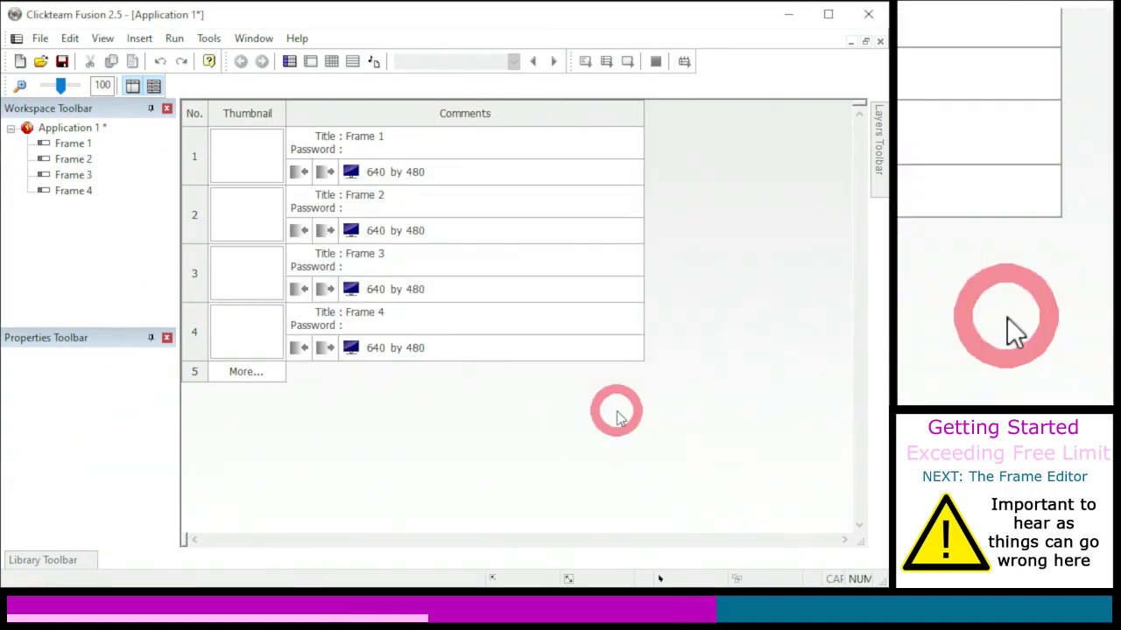
pyautogui.rightClick(198, 339)
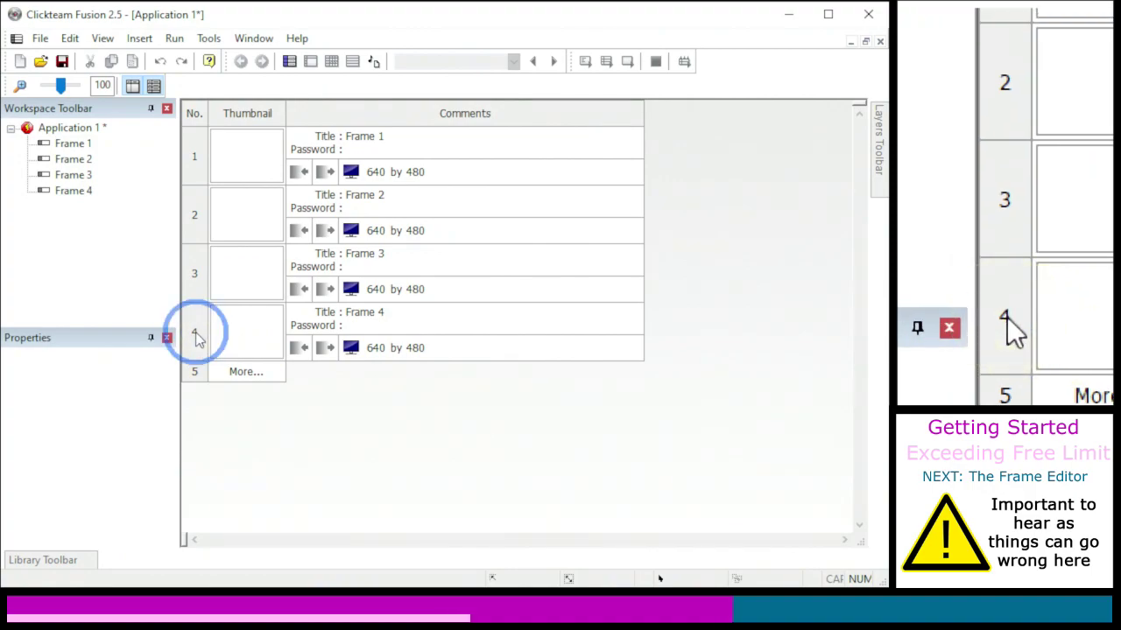
pyautogui.click(237, 568)
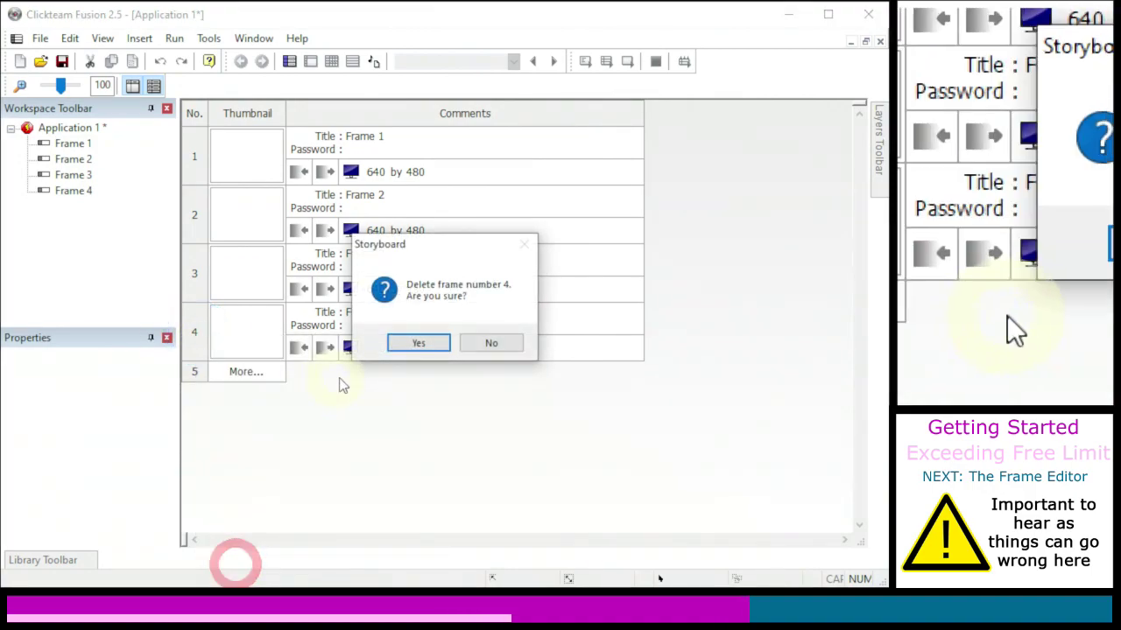
pyautogui.click(420, 343)
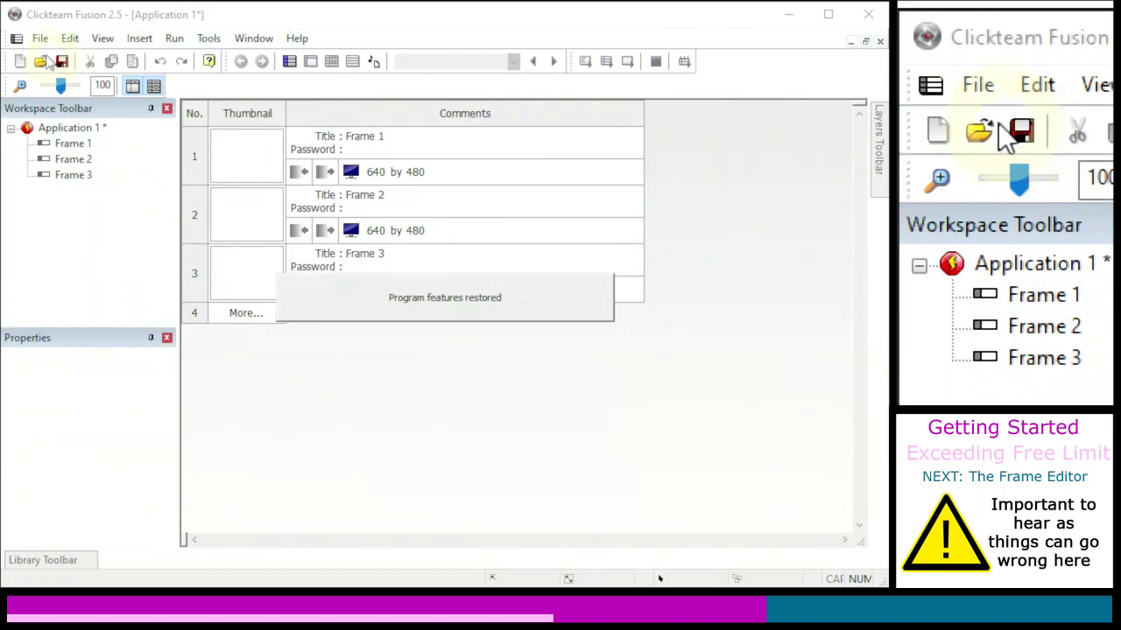
# Create Application 2, dismiss the free-edition limit warning, then close Application 2
pyautogui.click(18, 61)
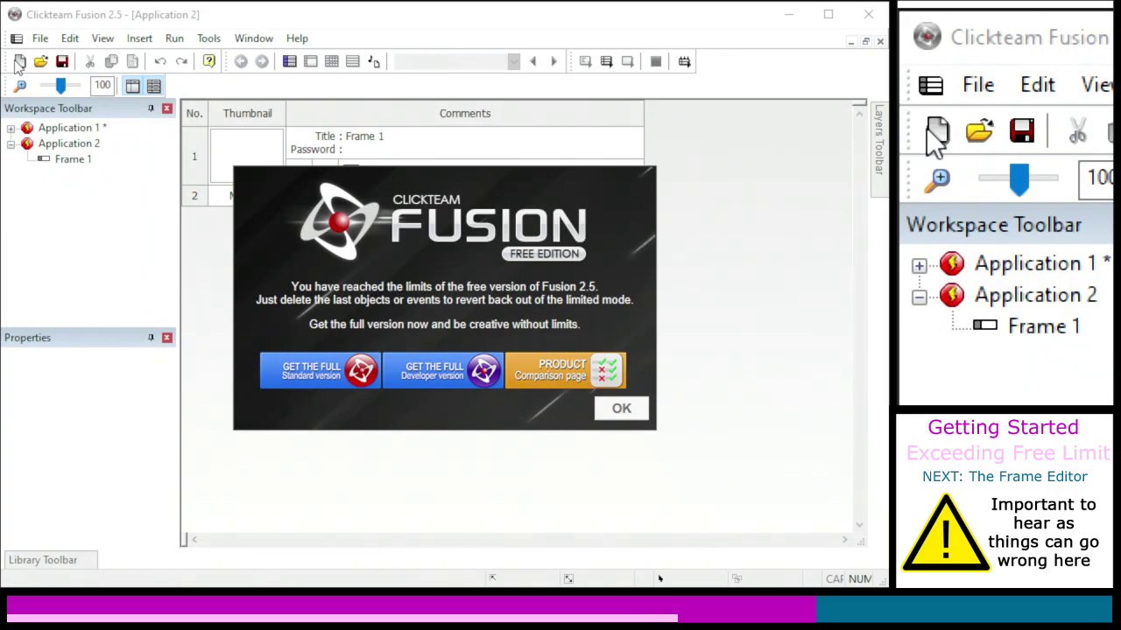
pyautogui.click(635, 417)
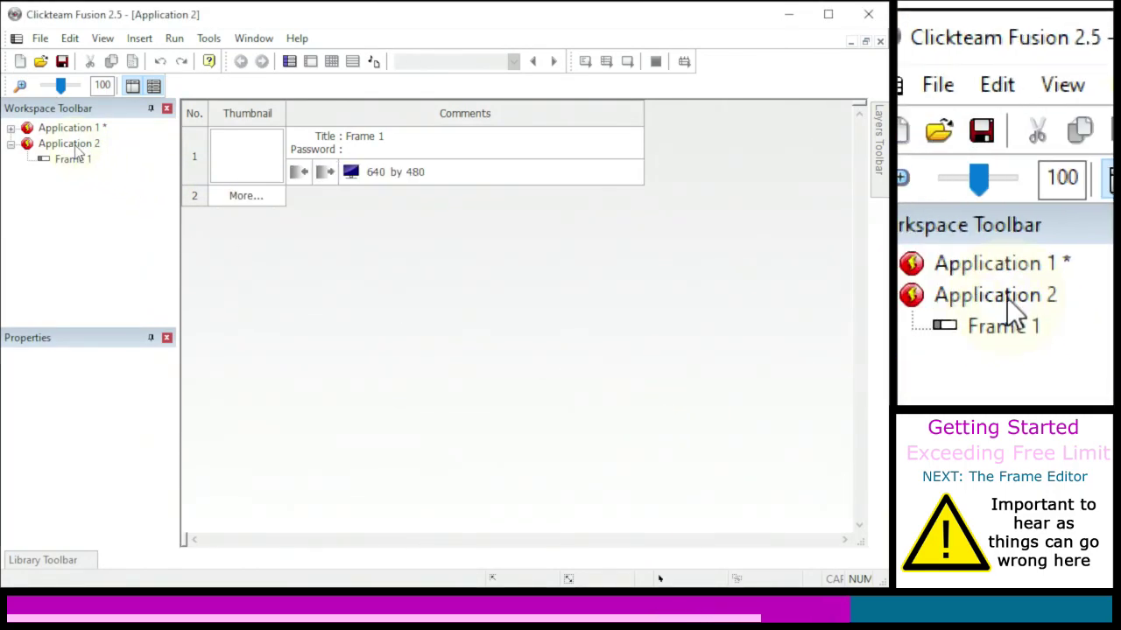
pyautogui.rightClick(80, 145)
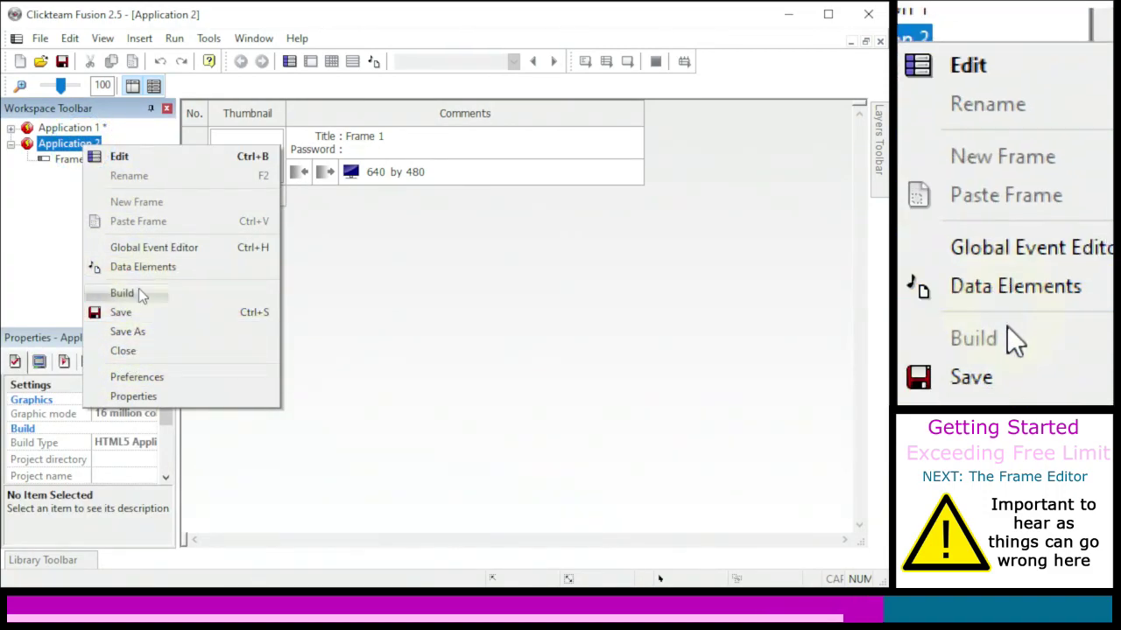
pyautogui.click(130, 352)
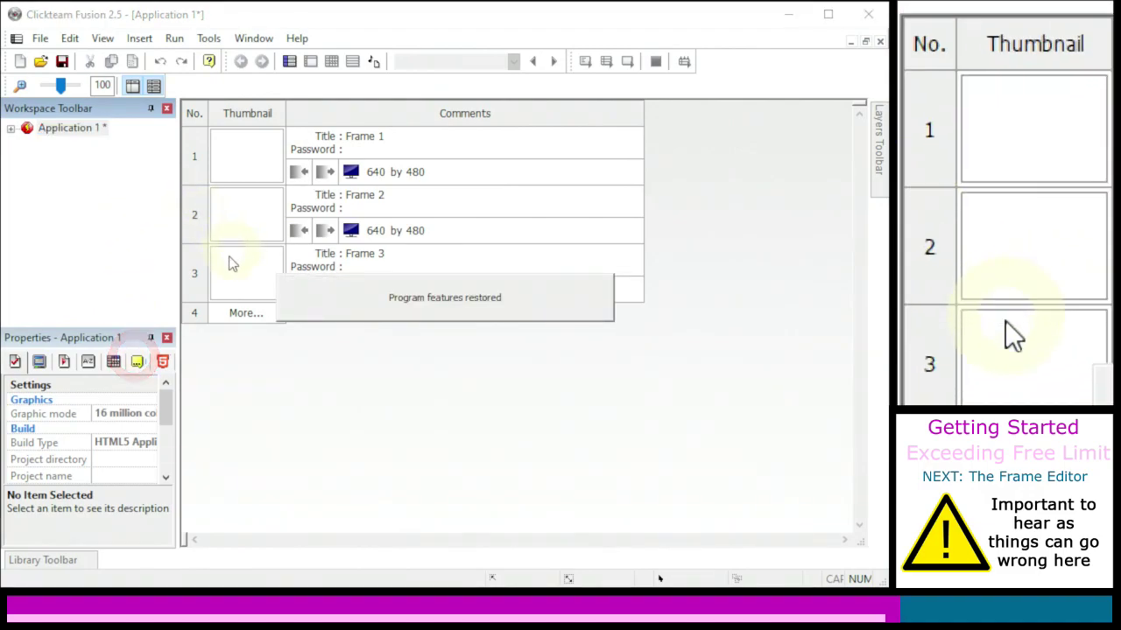
# Delete frames 3 and 2 from the storyboard and expand Application 1 in the workspace tree
pyautogui.rightClick(199, 270)
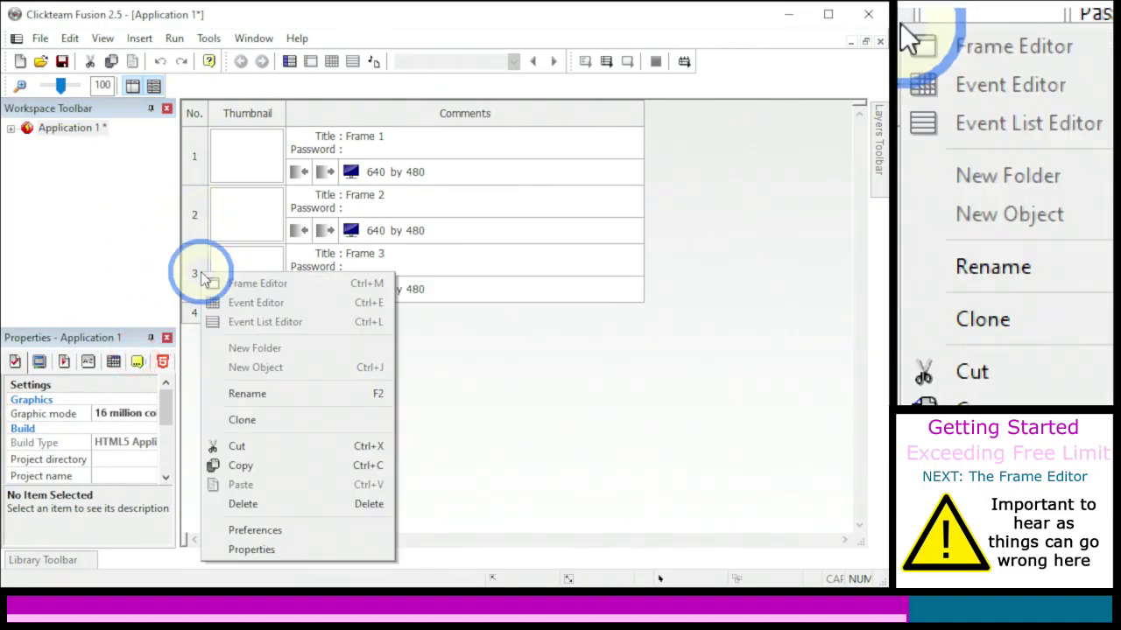
pyautogui.click(267, 515)
pyautogui.click(429, 344)
pyautogui.rightClick(197, 223)
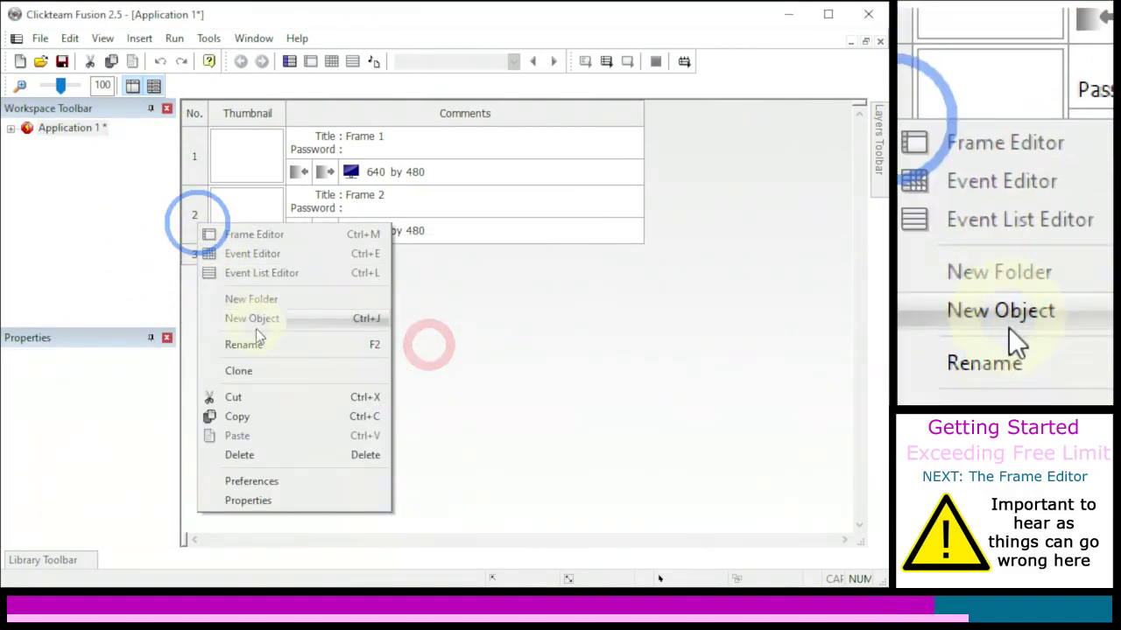
pyautogui.click(275, 456)
pyautogui.click(437, 344)
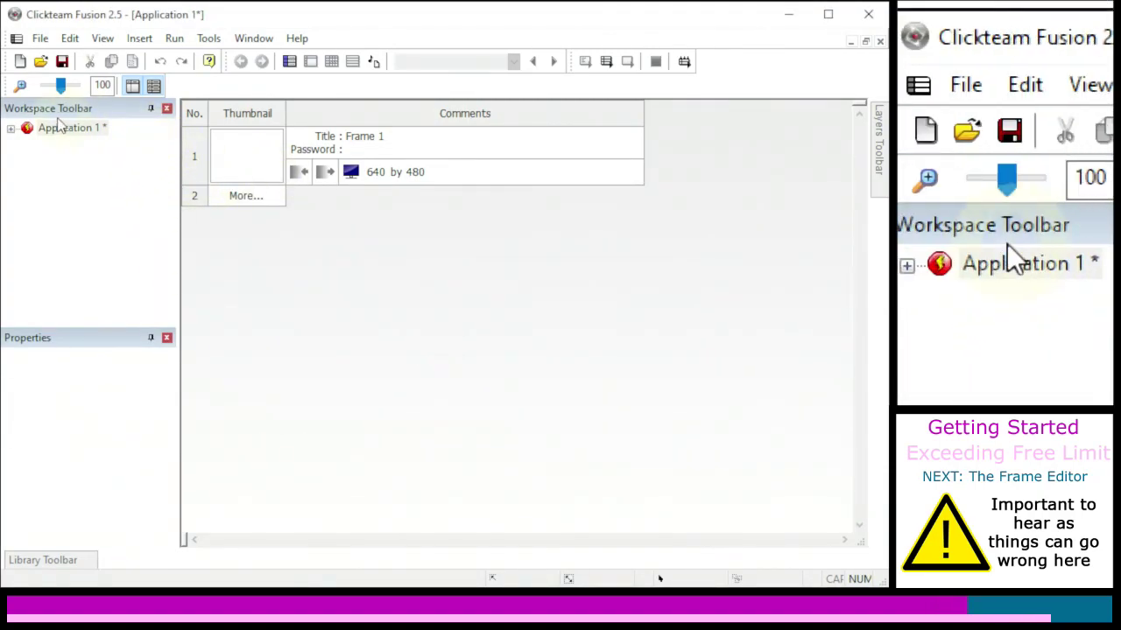
pyautogui.click(10, 128)
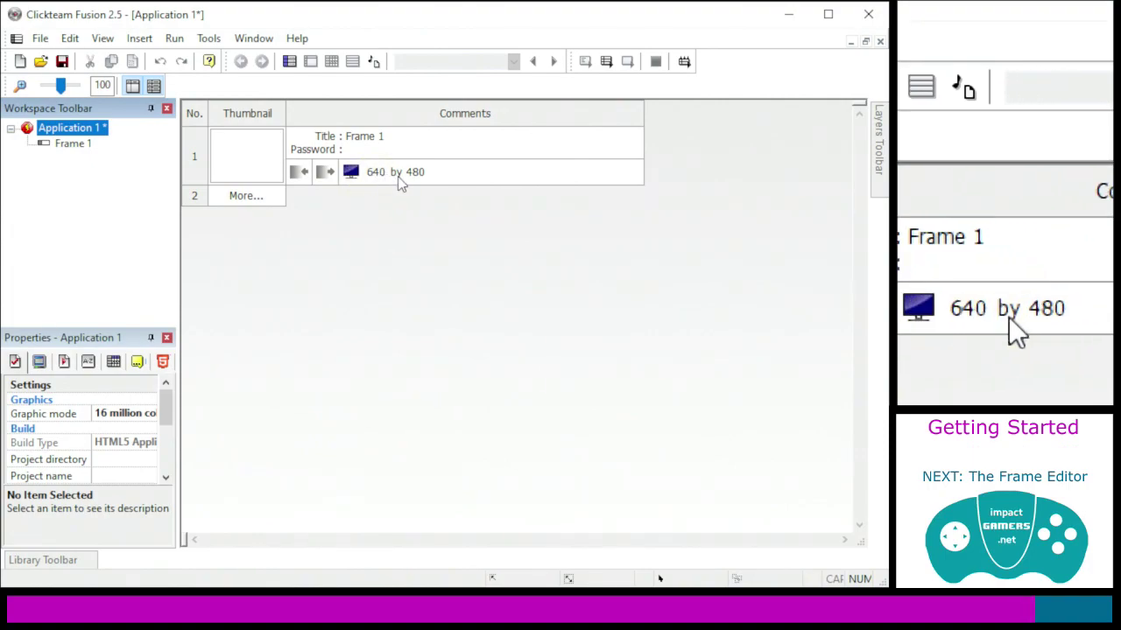
pyautogui.click(376, 174)
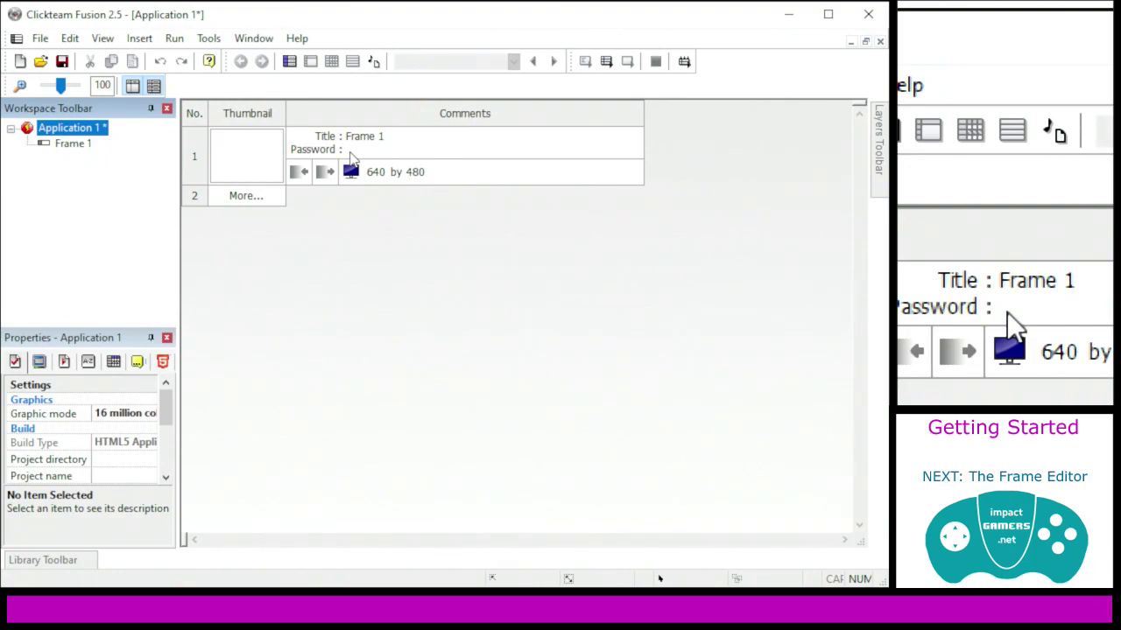
pyautogui.click(299, 171)
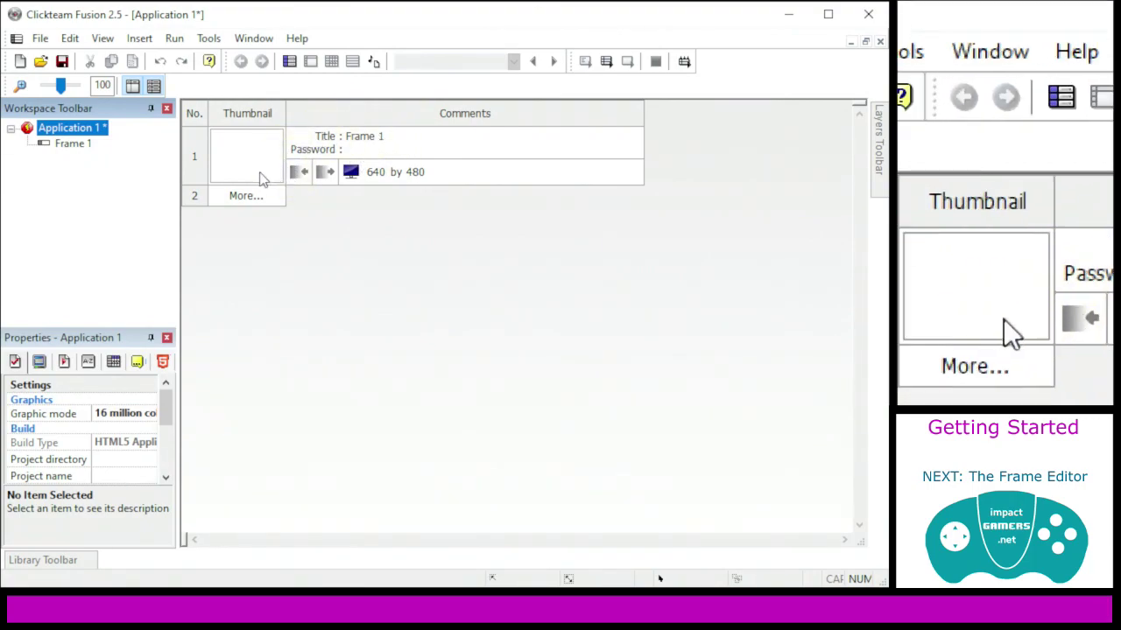
pyautogui.click(226, 174)
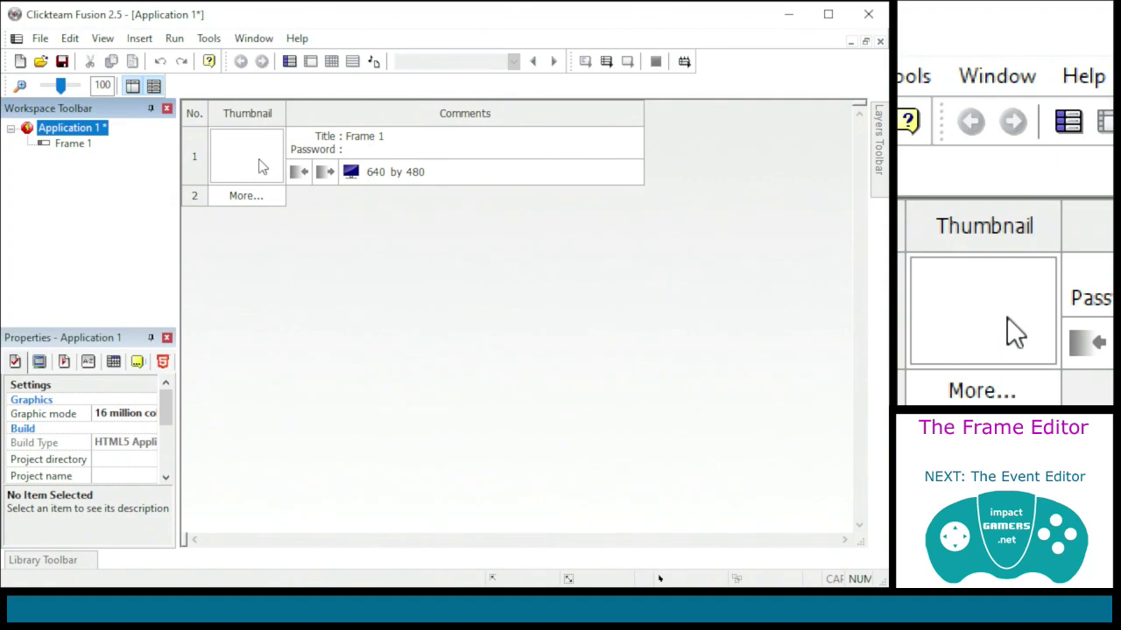
# Switch between the Storyboard and Frame Editor, ending with Frame 1's empty 640x480 canvas open
pyautogui.doubleClick(79, 145)
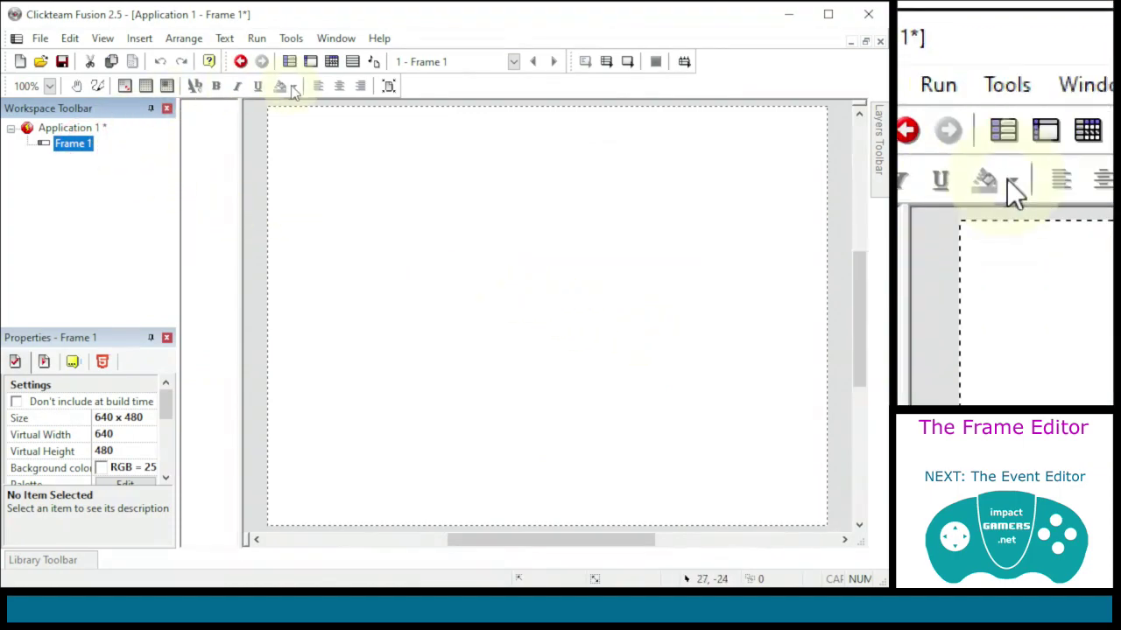
pyautogui.click(290, 62)
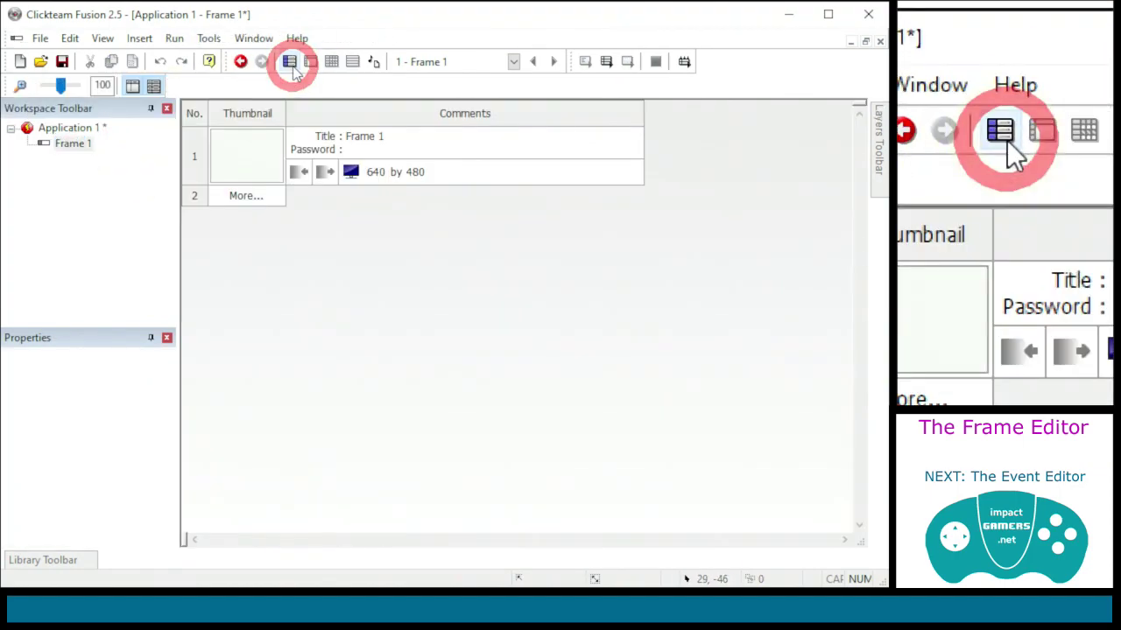
pyautogui.doubleClick(196, 164)
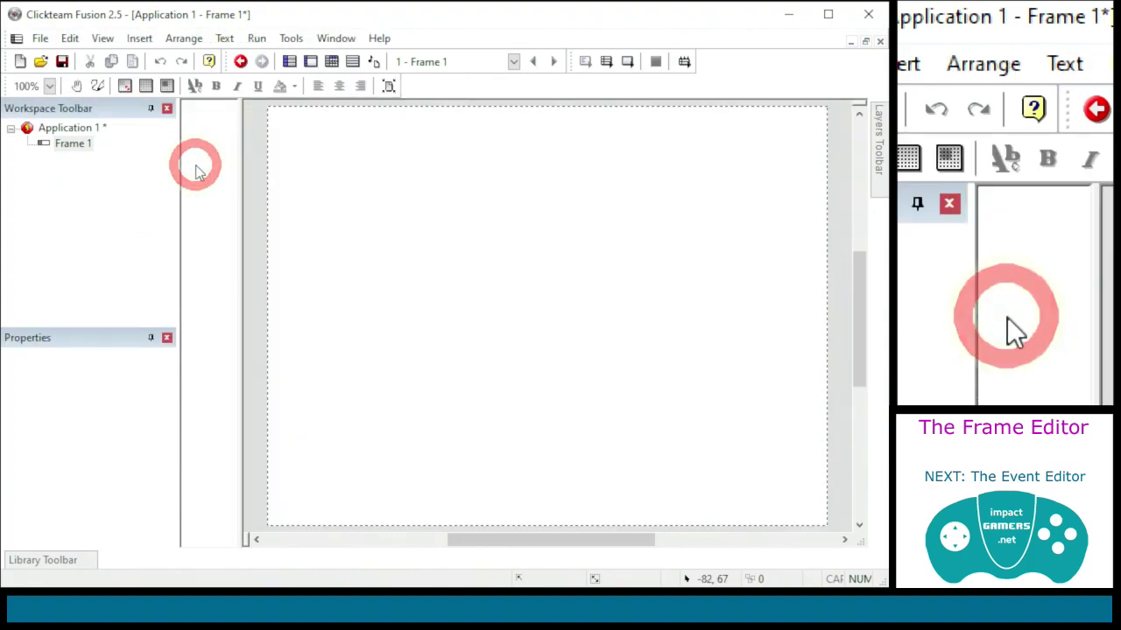
pyautogui.click(290, 62)
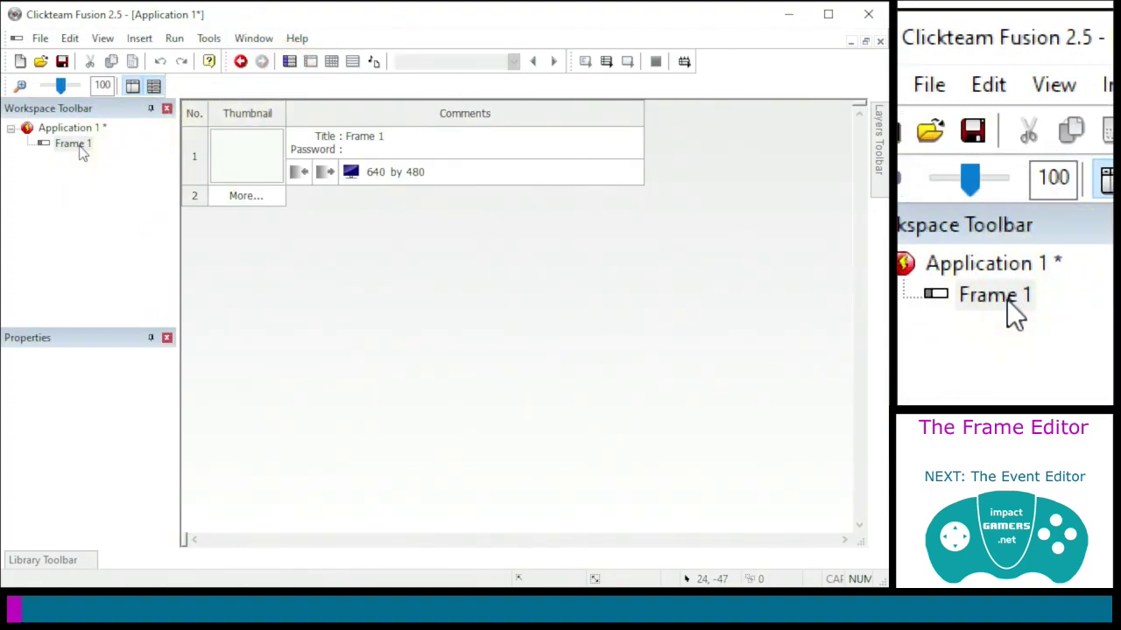
pyautogui.rightClick(79, 149)
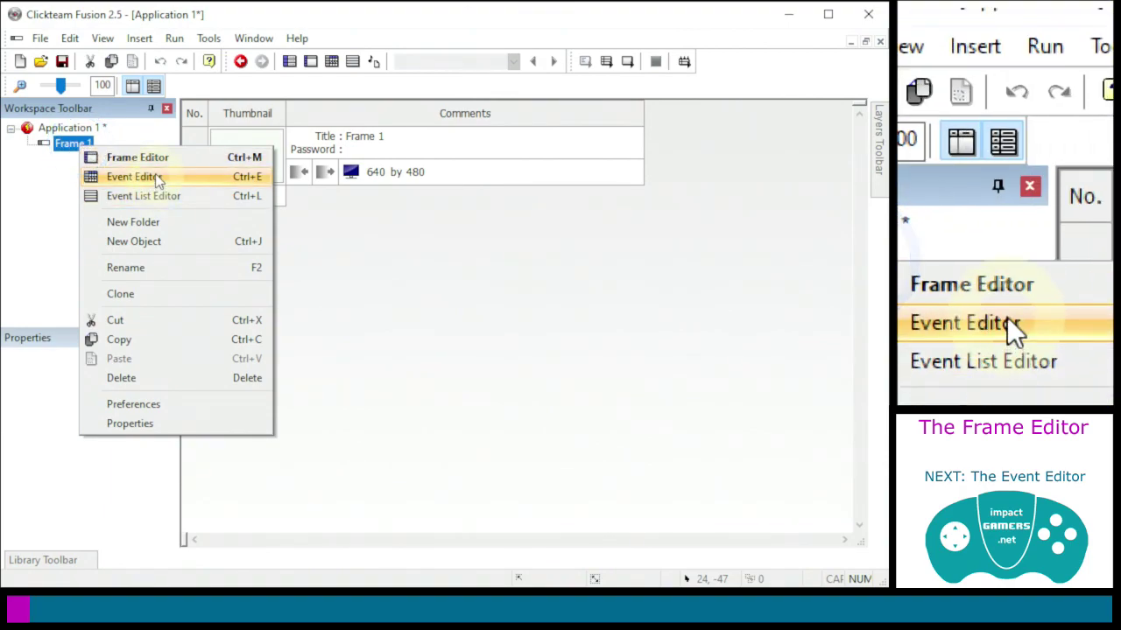
pyautogui.click(156, 159)
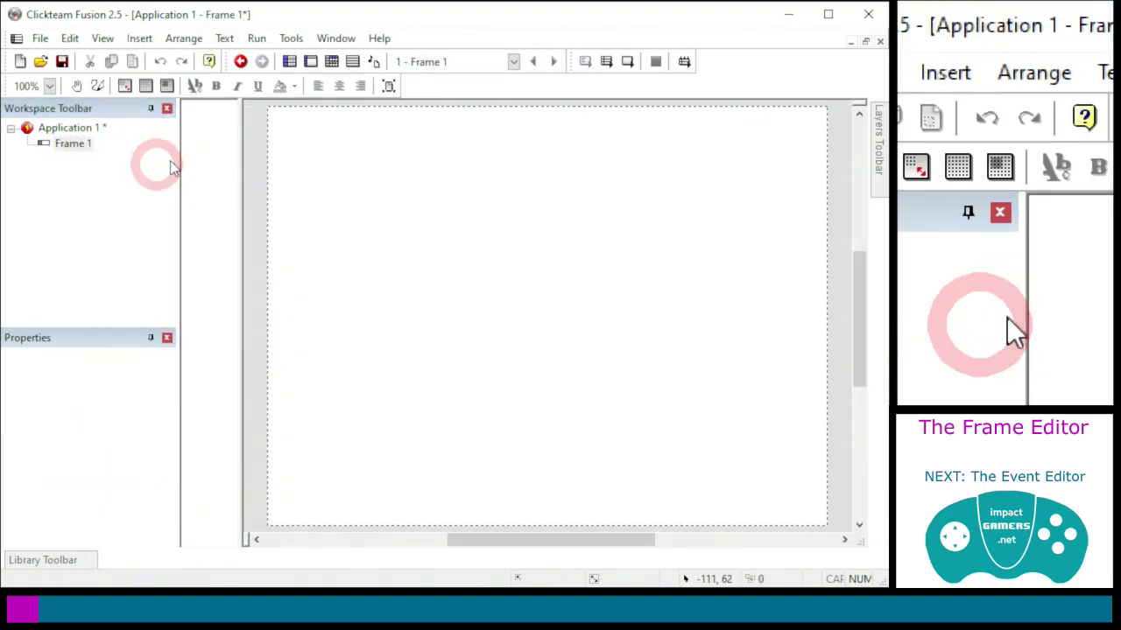
pyautogui.click(290, 62)
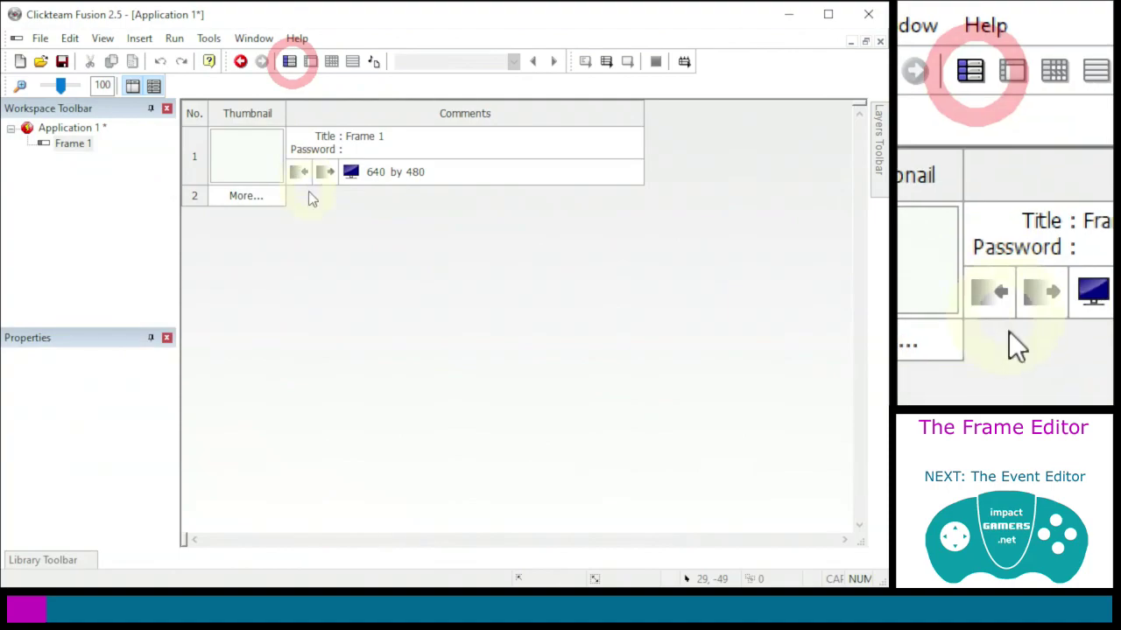
pyautogui.click(245, 162)
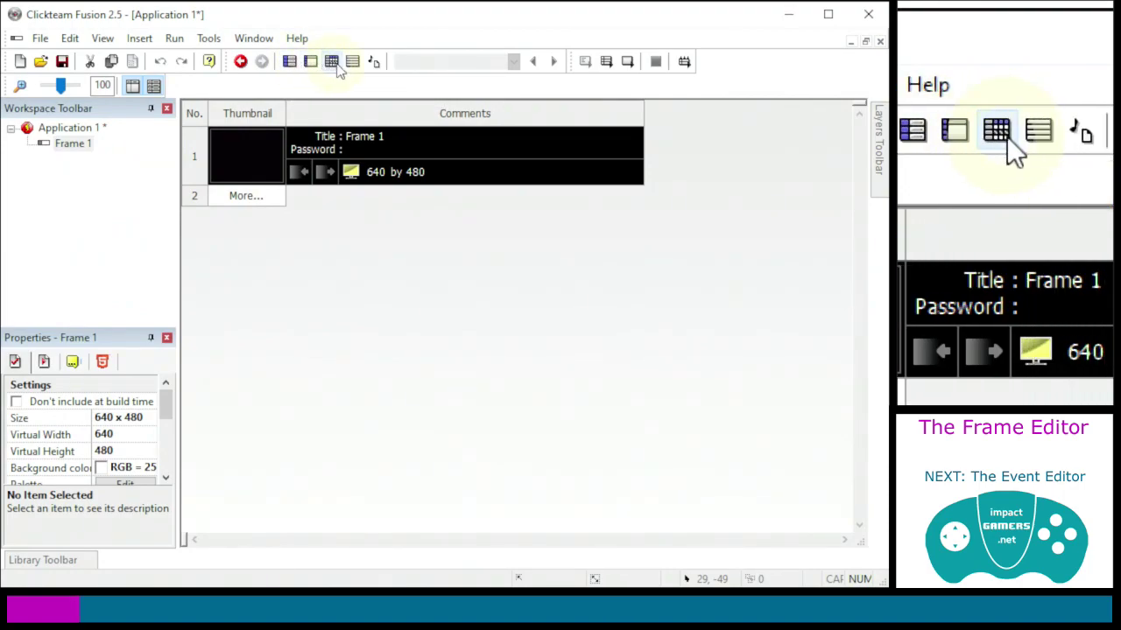
pyautogui.click(310, 63)
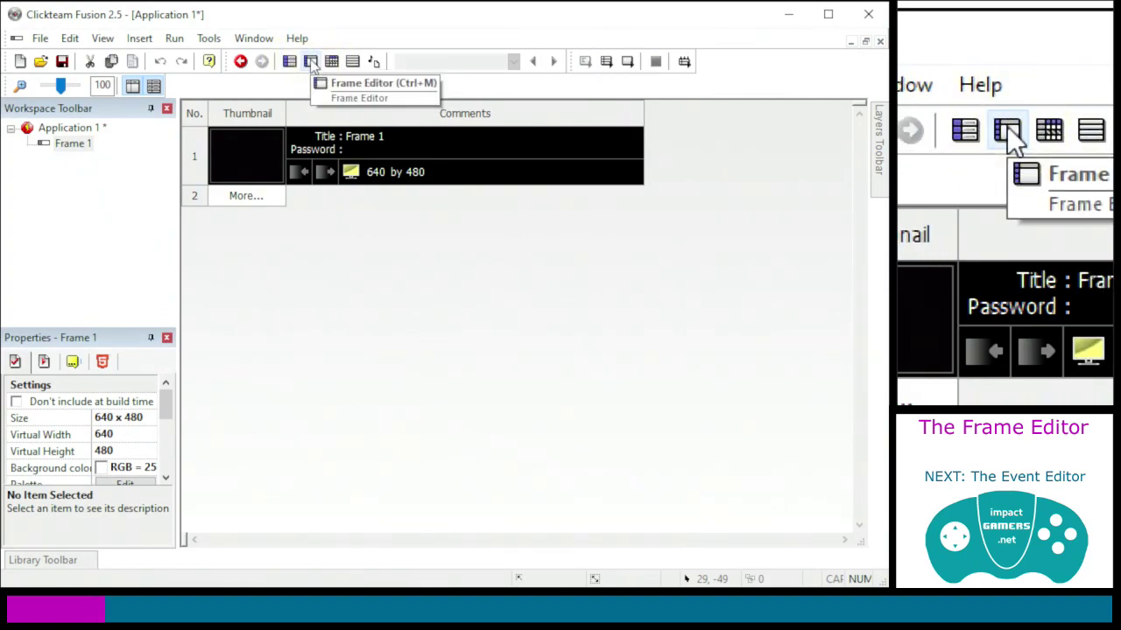
pyautogui.click(312, 64)
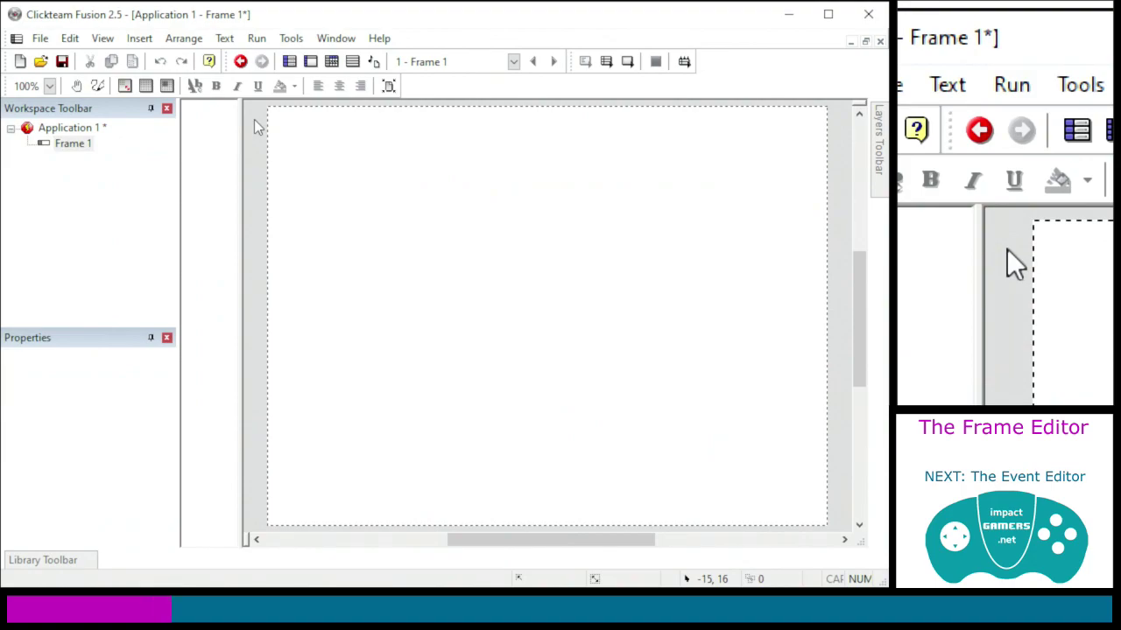
pyautogui.click(257, 39)
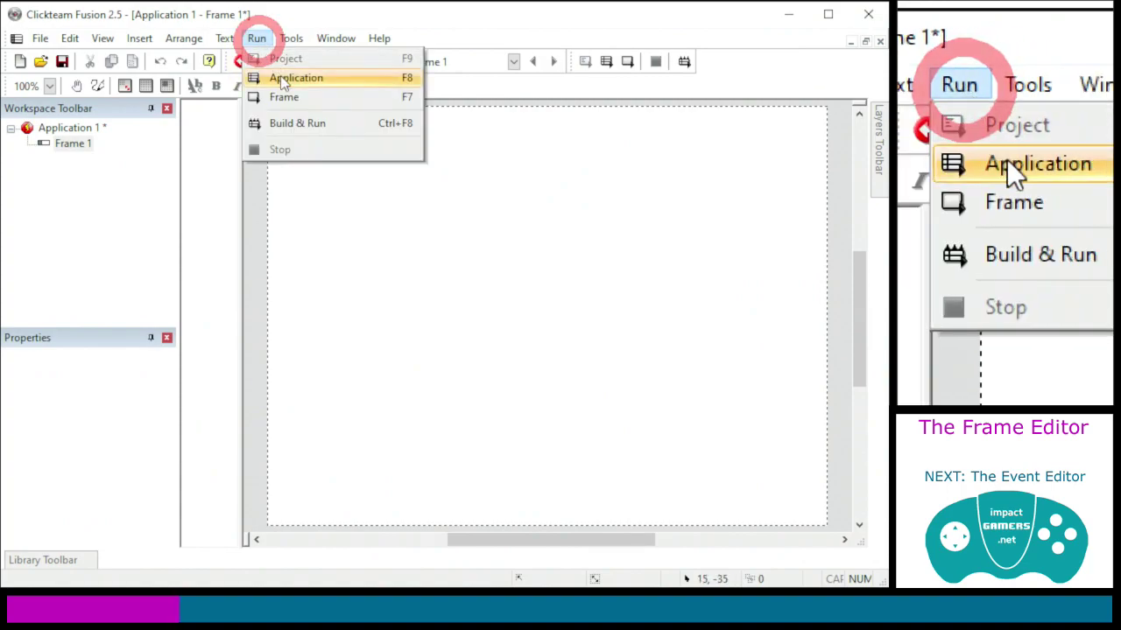
pyautogui.click(284, 79)
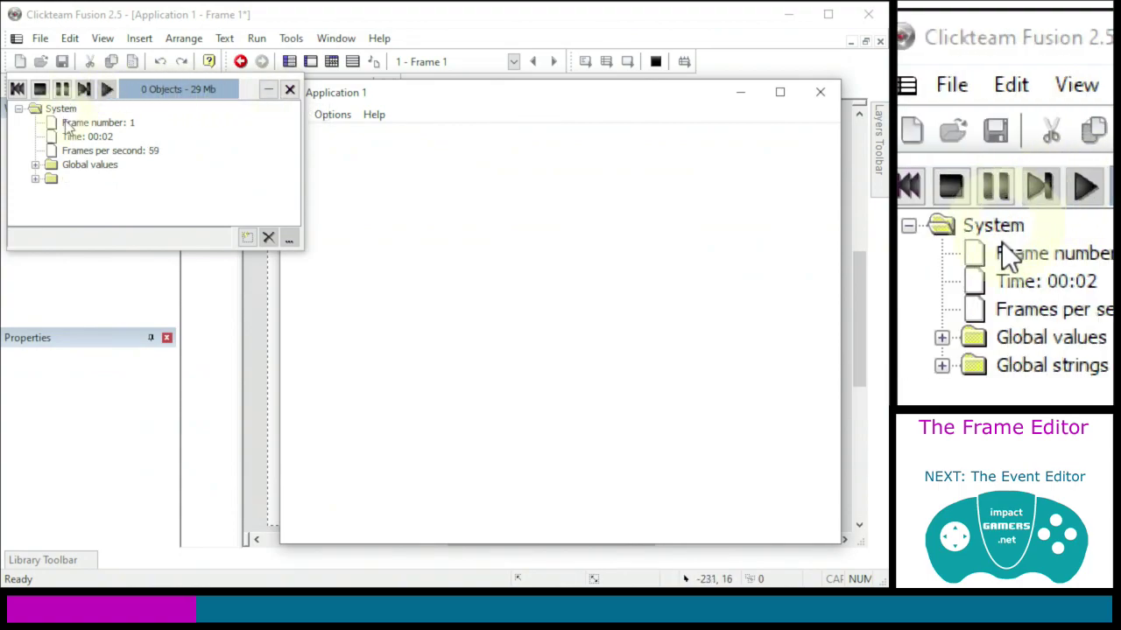
pyautogui.click(290, 90)
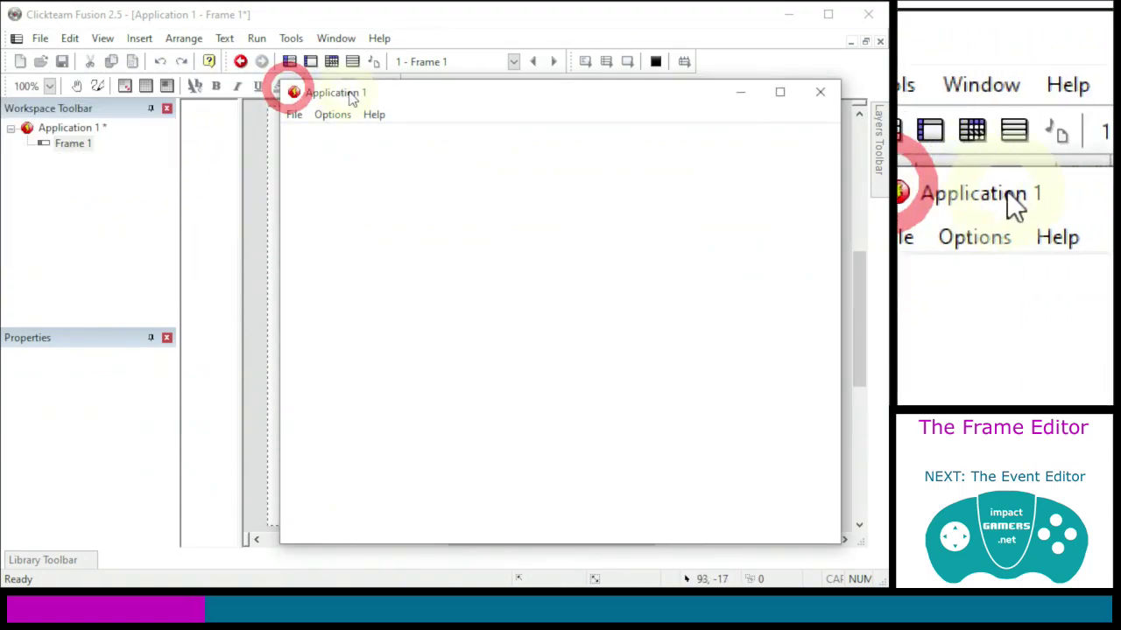
pyautogui.moveTo(350, 98); pyautogui.dragTo(216, 89)
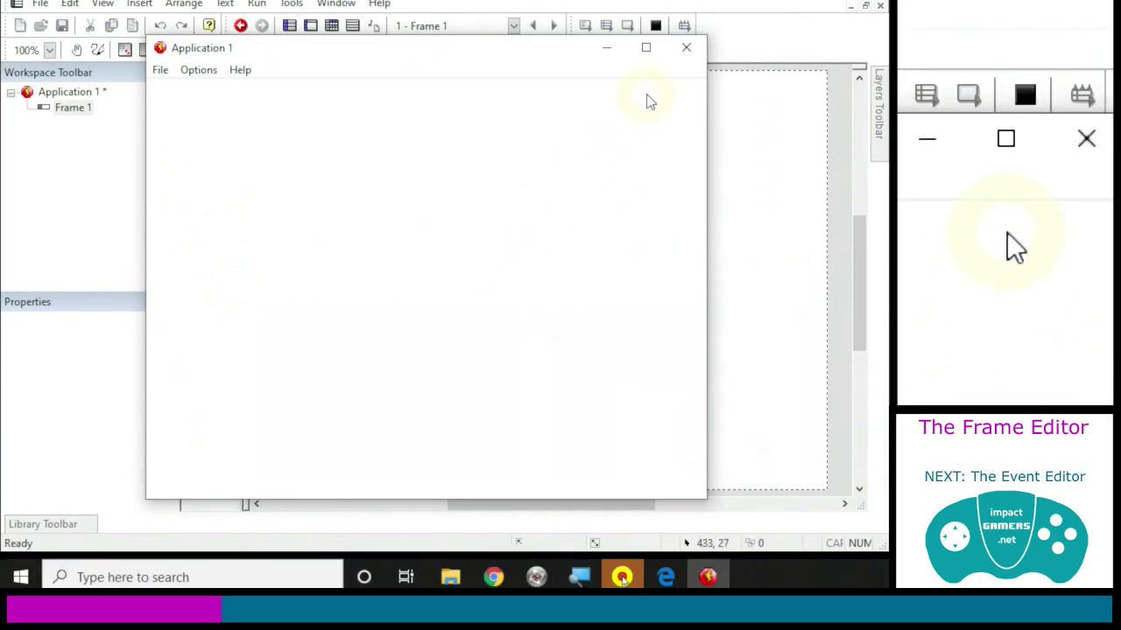
pyautogui.moveTo(710, 581)
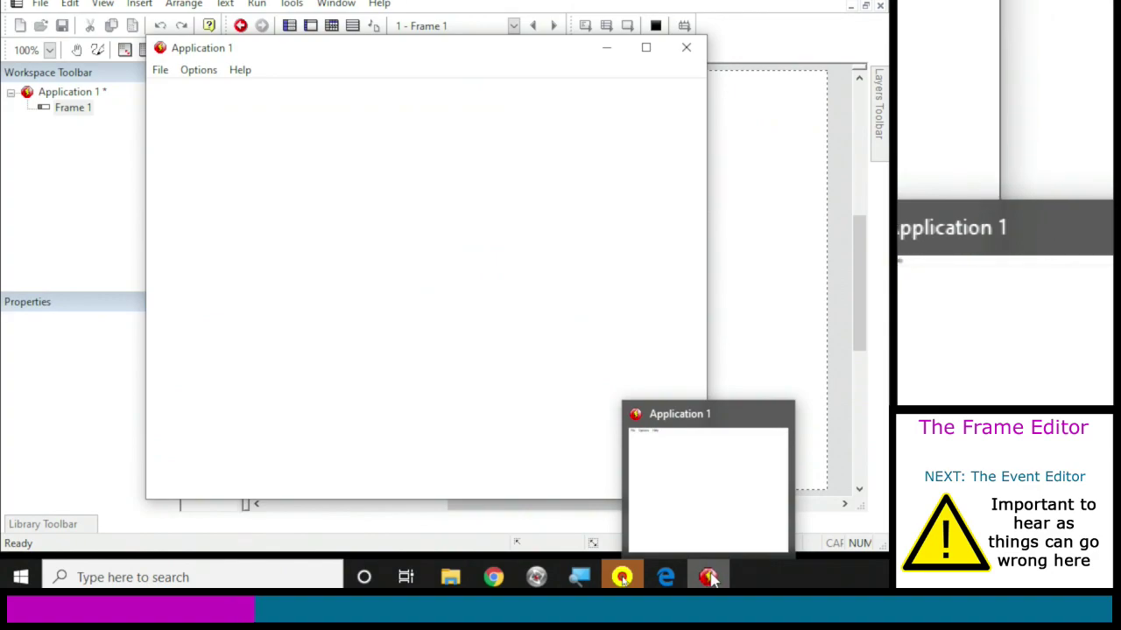
pyautogui.click(742, 316)
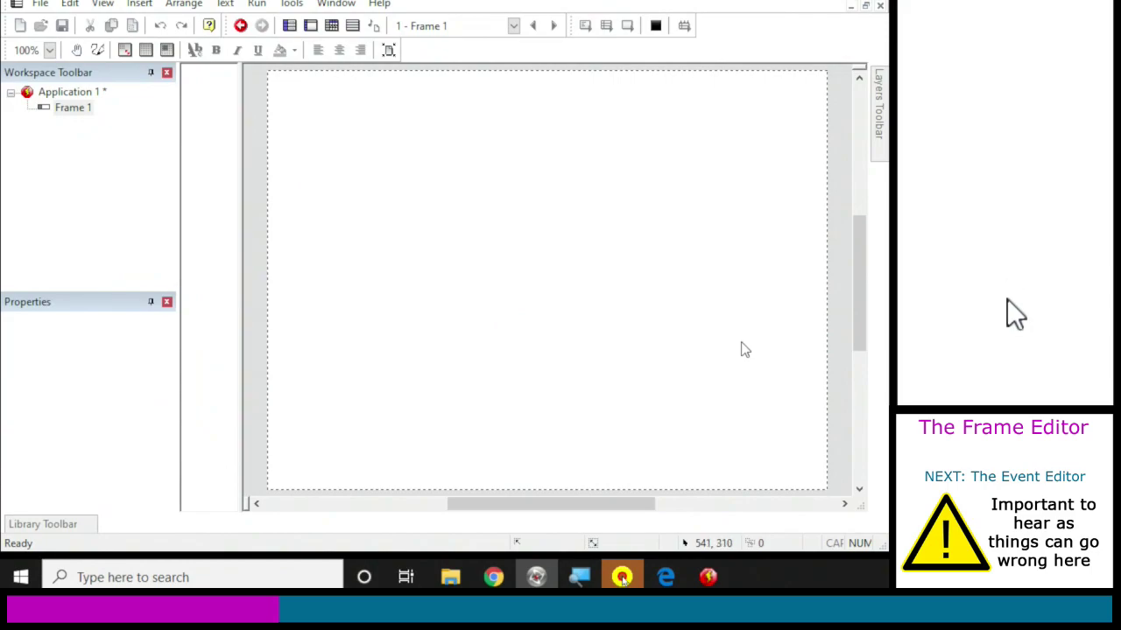
pyautogui.click(740, 467)
pyautogui.click(708, 577)
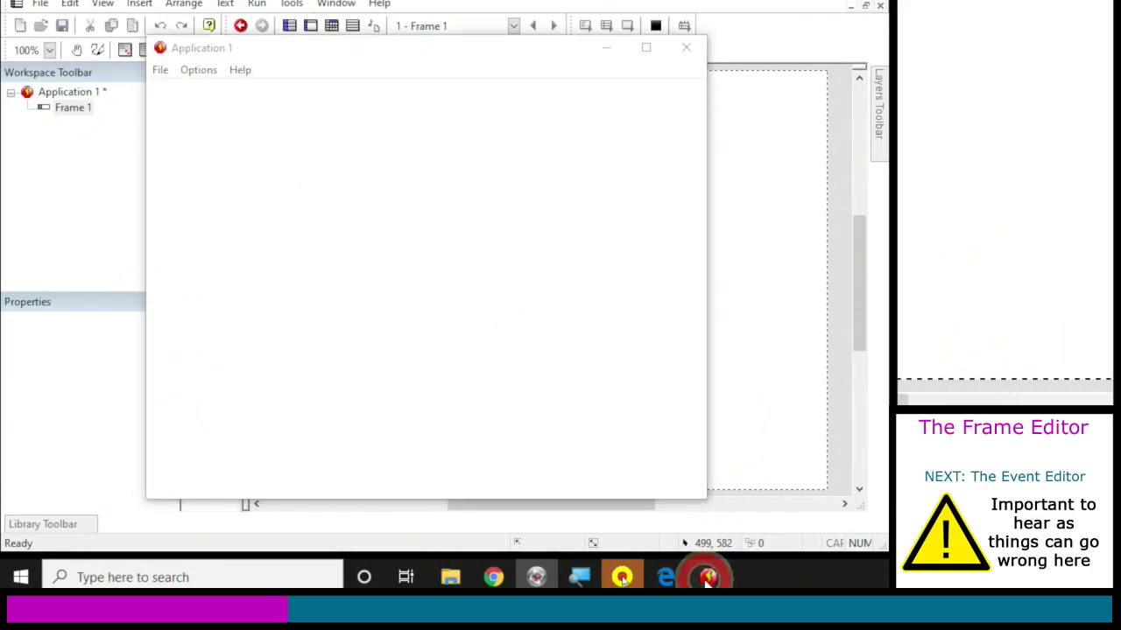
pyautogui.click(690, 49)
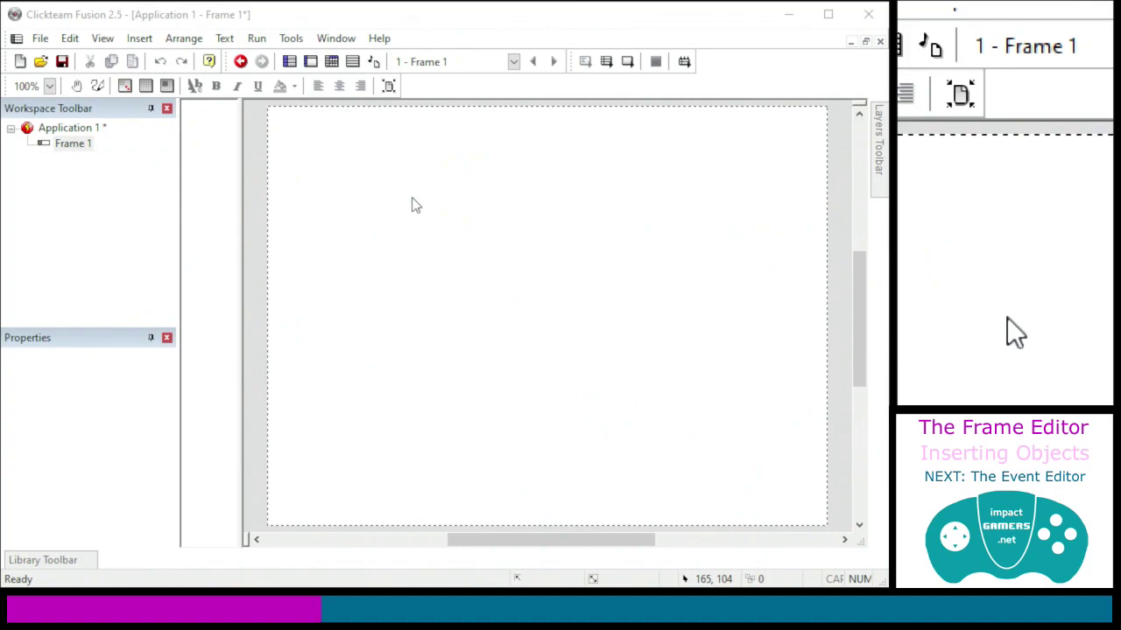
# Bring up the Create new object dialog through Insert > New Object
pyautogui.click(140, 38)
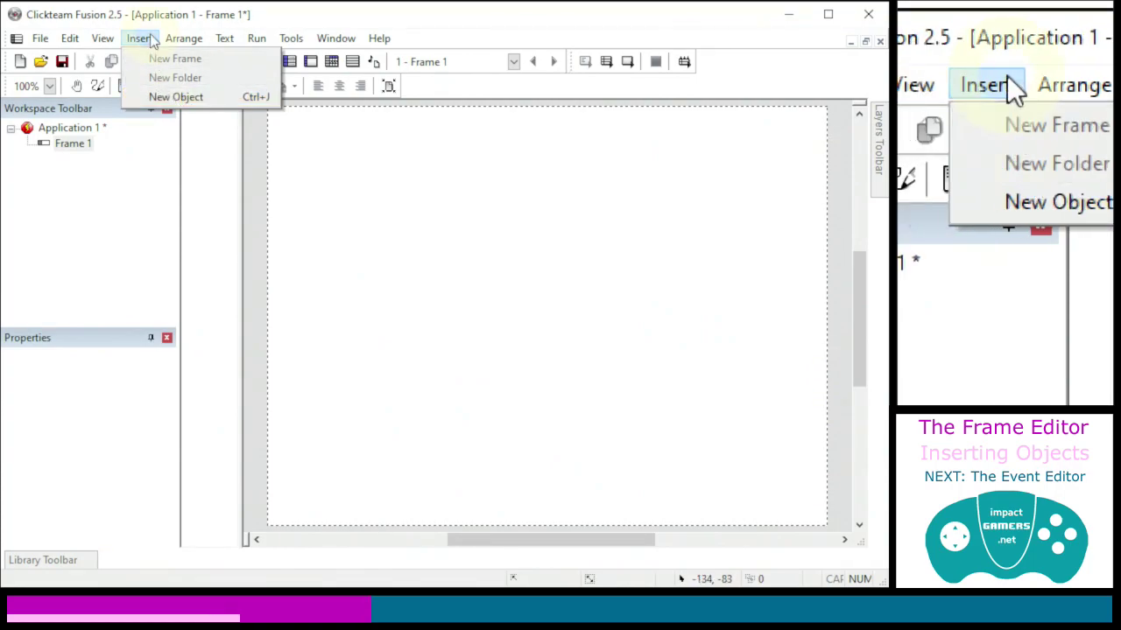
pyautogui.click(166, 98)
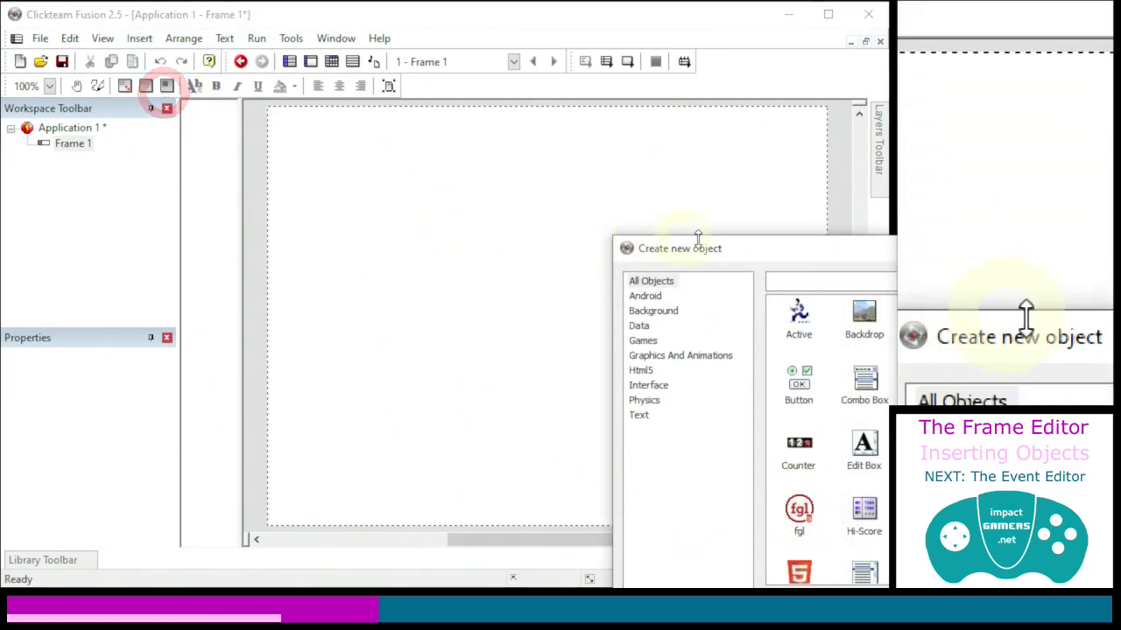
# Reposition the object dialog and browse Data, Games, Html5, Interface and Physics before returning to All Objects
pyautogui.moveTo(703, 243); pyautogui.dragTo(274, 125)
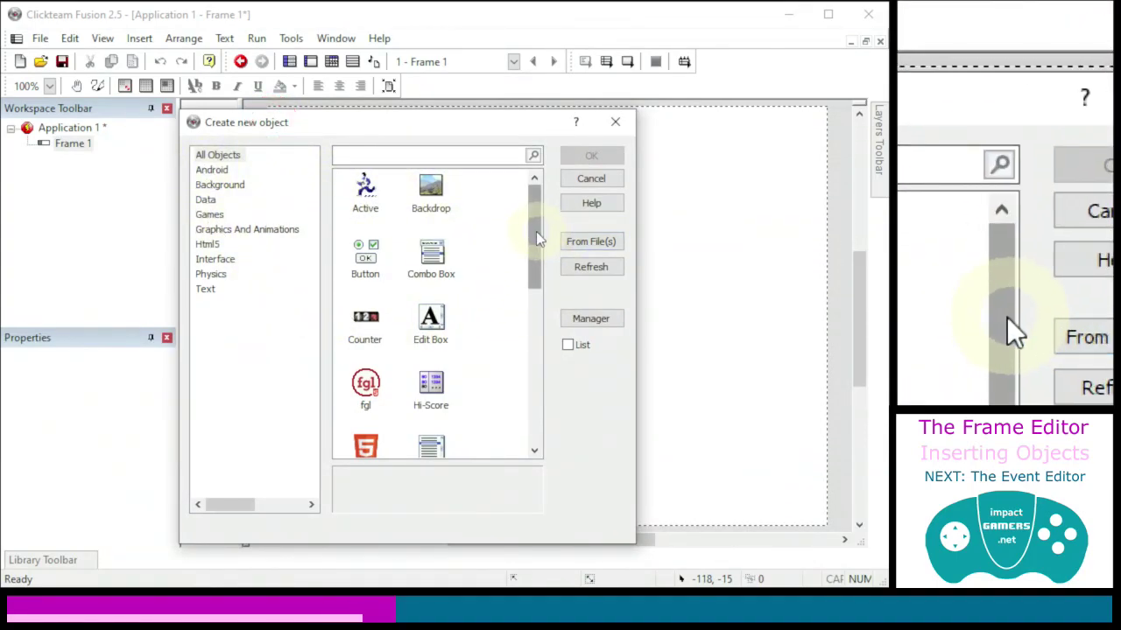
pyautogui.moveTo(537, 239); pyautogui.dragTo(531, 185)
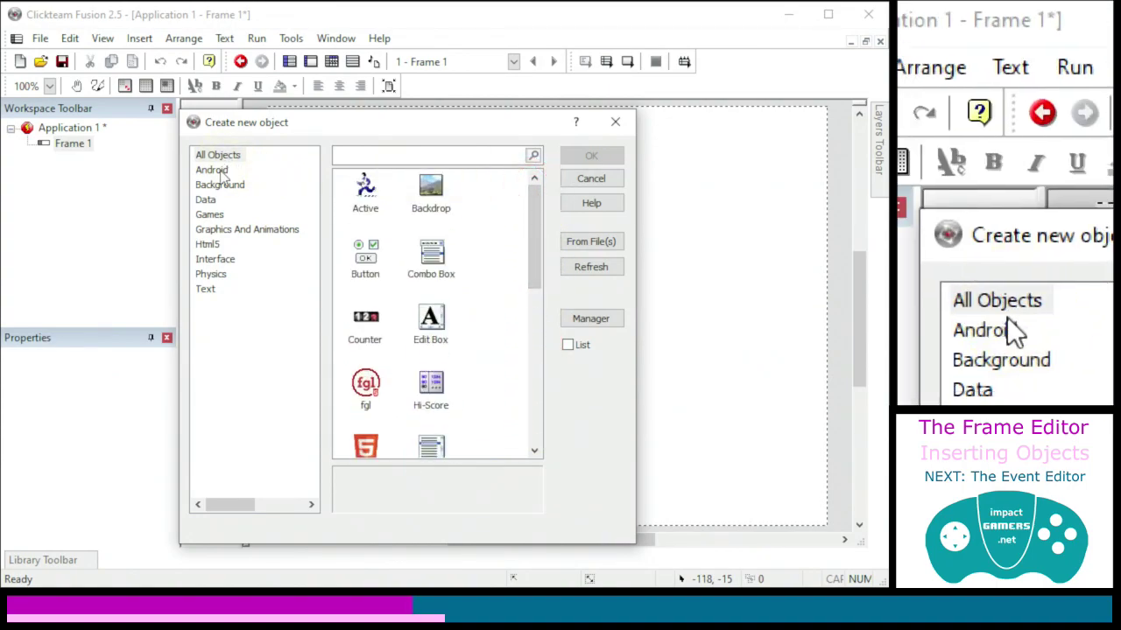
pyautogui.click(208, 200)
pyautogui.click(209, 214)
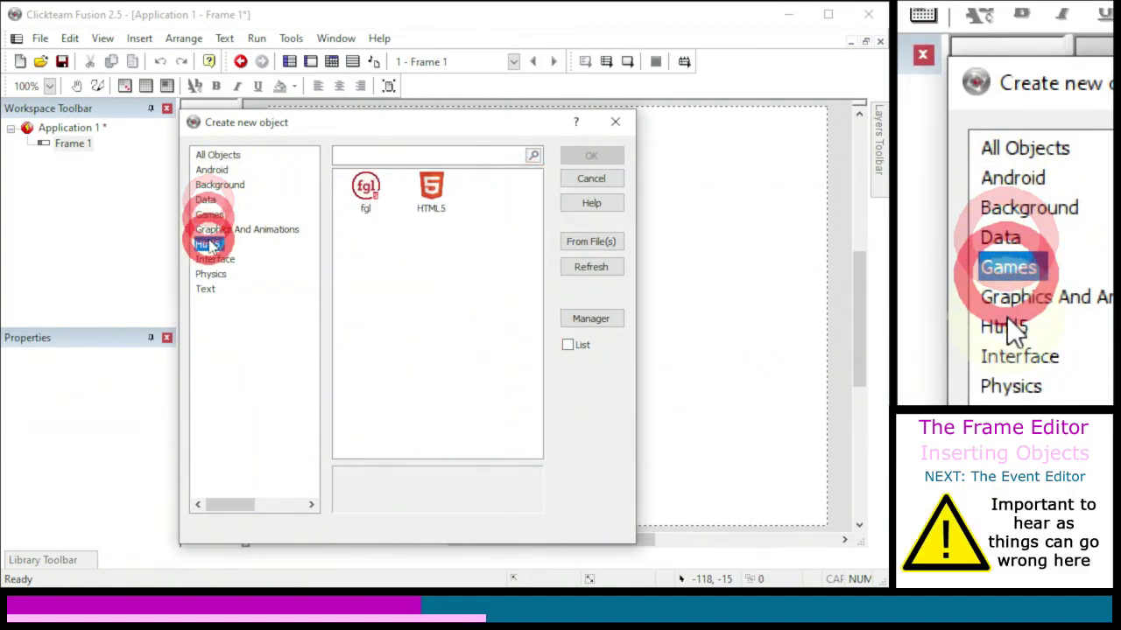
pyautogui.click(208, 244)
pyautogui.click(215, 259)
pyautogui.click(210, 274)
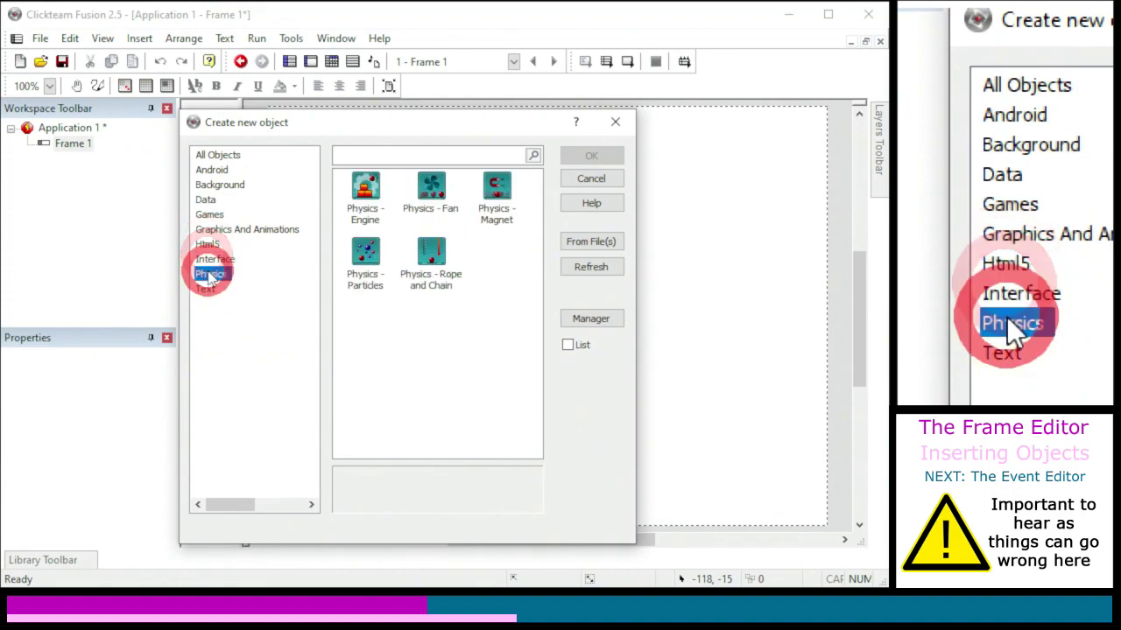
pyautogui.click(224, 157)
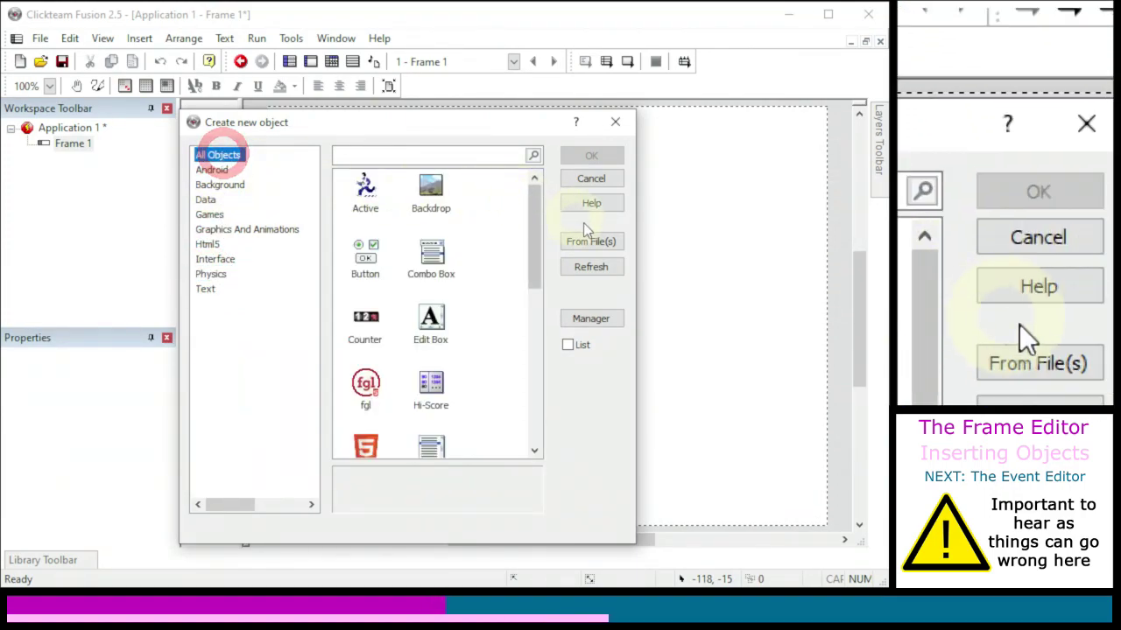
pyautogui.moveTo(535, 242); pyautogui.dragTo(537, 175)
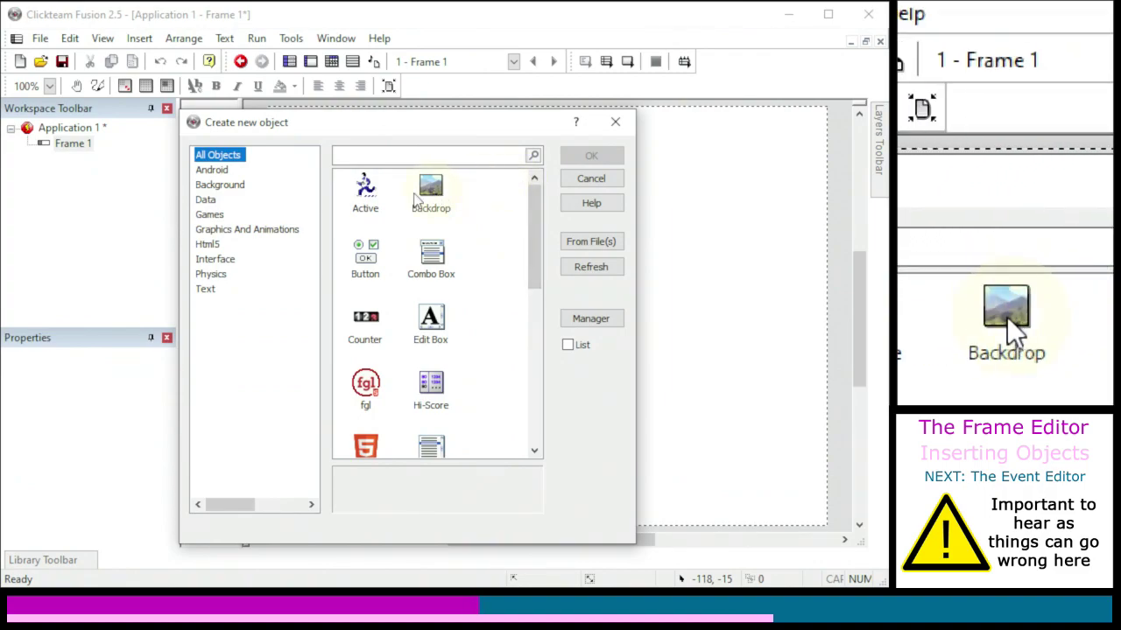
# Choose the Active object type and place it near the centre of Frame 1
pyautogui.click(367, 195)
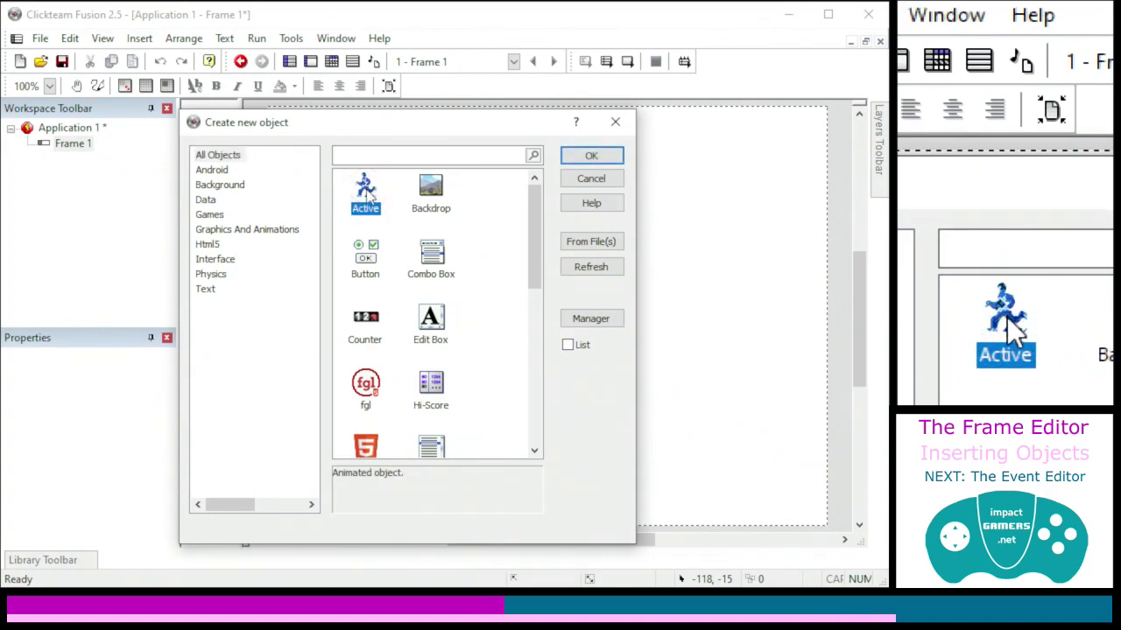
pyautogui.click(590, 157)
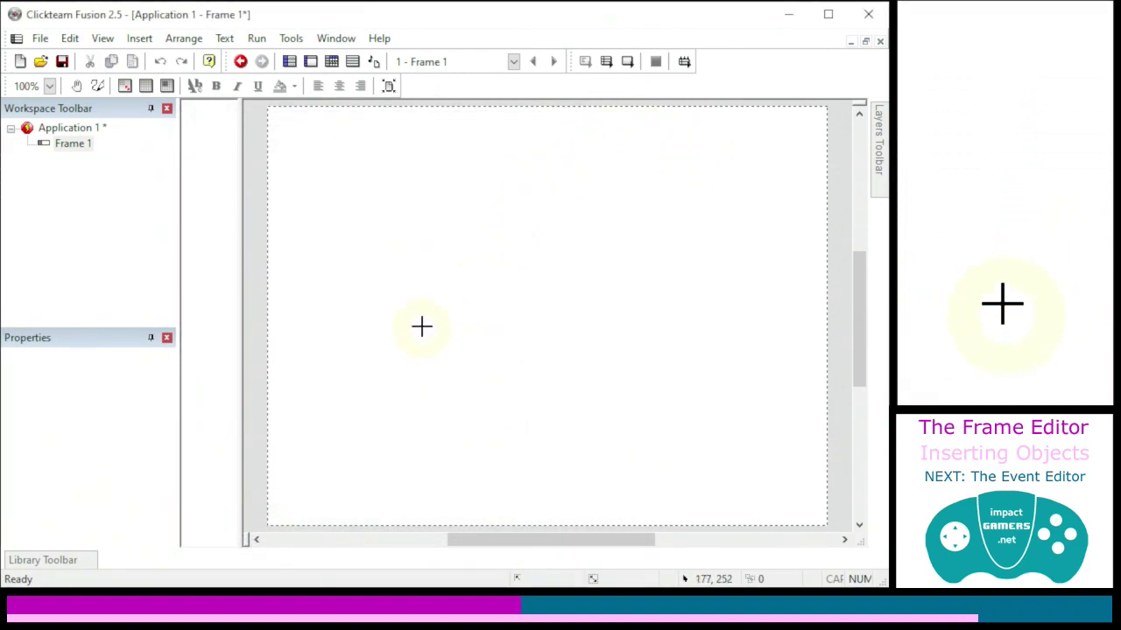
pyautogui.click(557, 280)
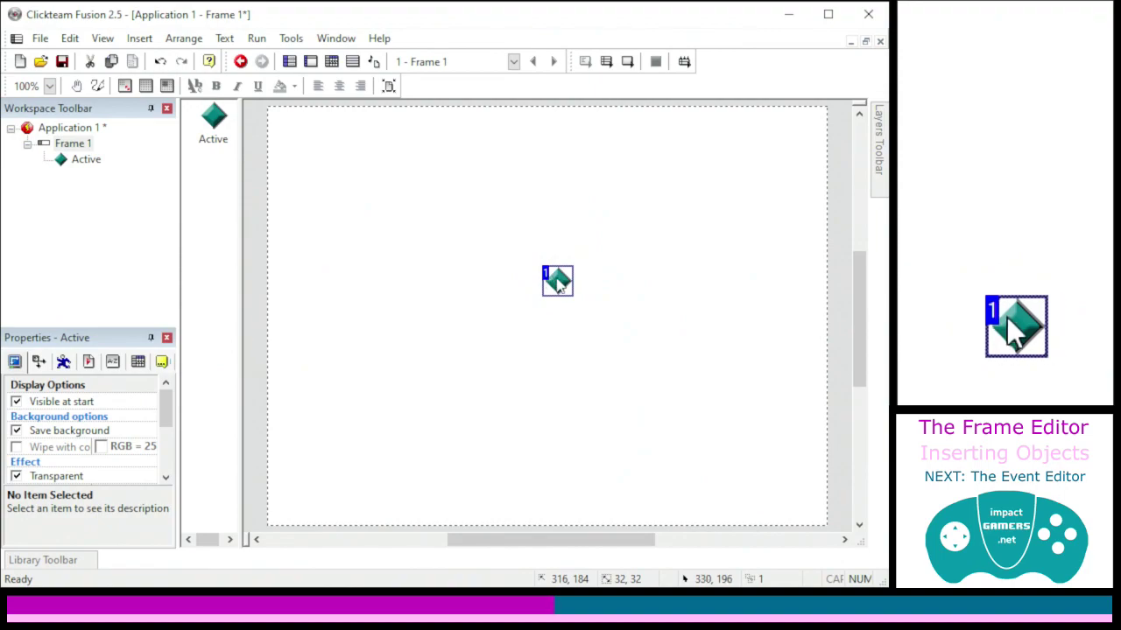
pyautogui.click(256, 38)
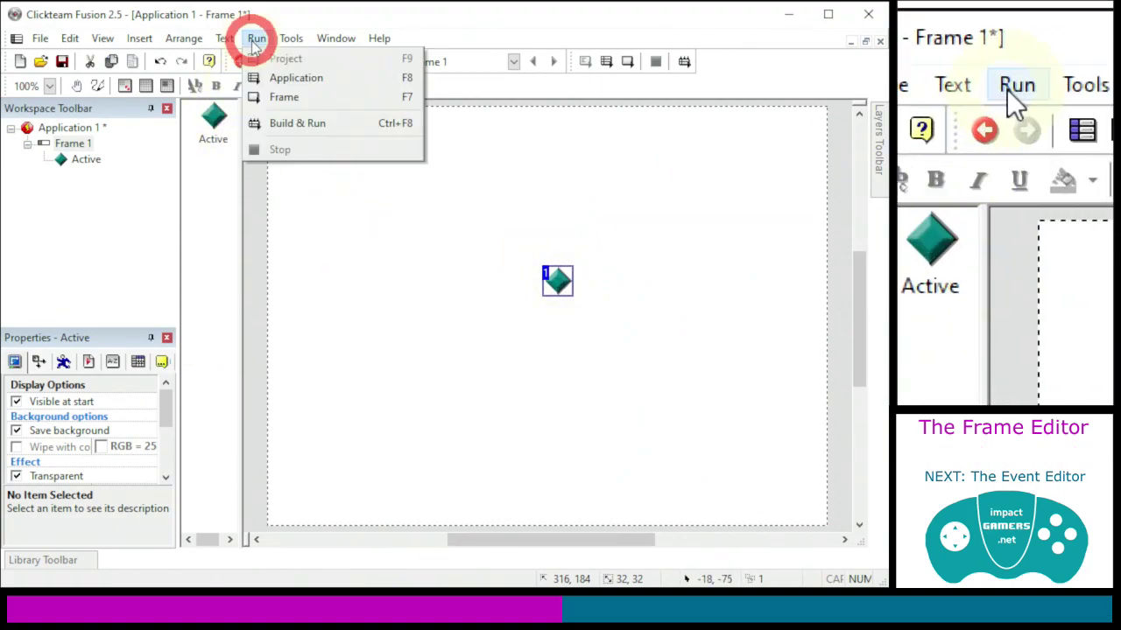
pyautogui.click(275, 80)
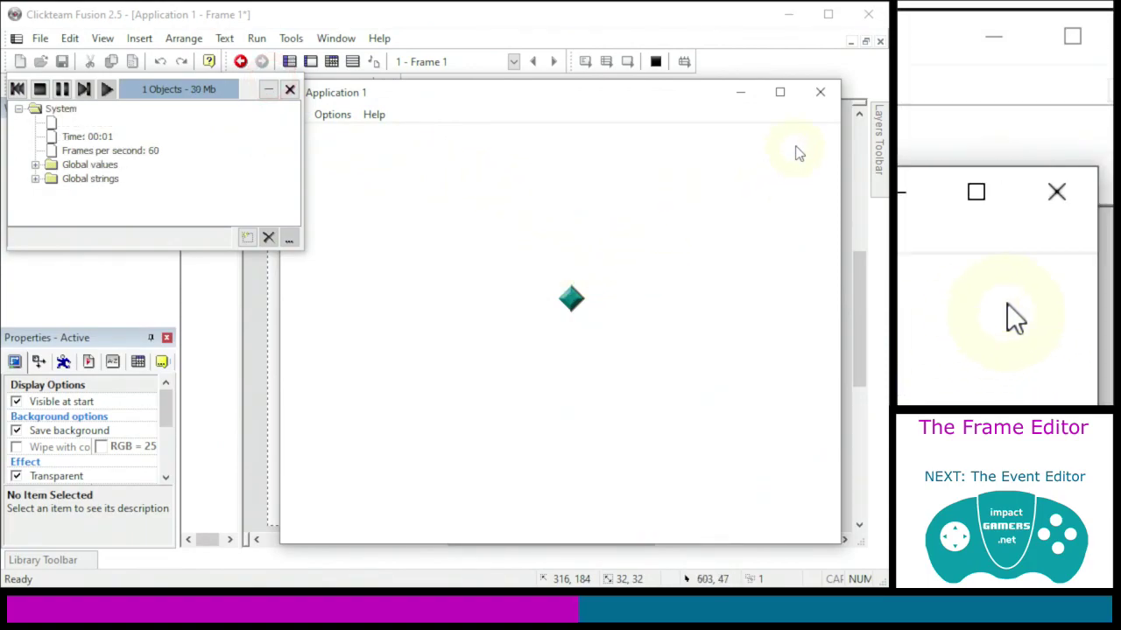
pyautogui.click(820, 92)
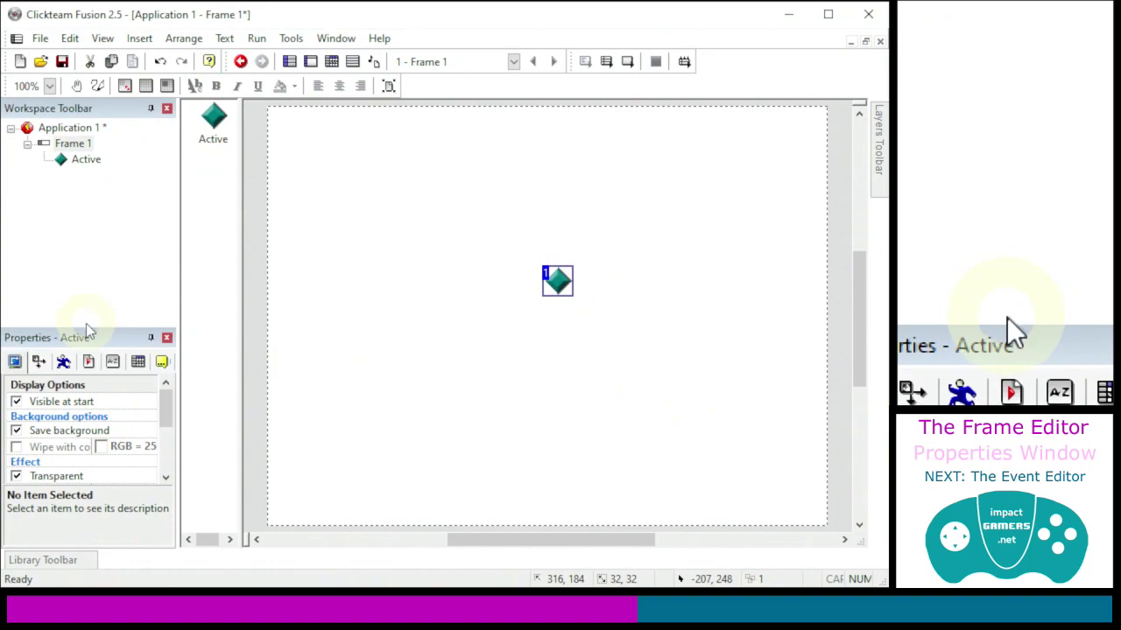
# Enlarge the Properties panel and display the Active object's Movement tab
pyautogui.moveTo(86, 328); pyautogui.dragTo(89, 234)
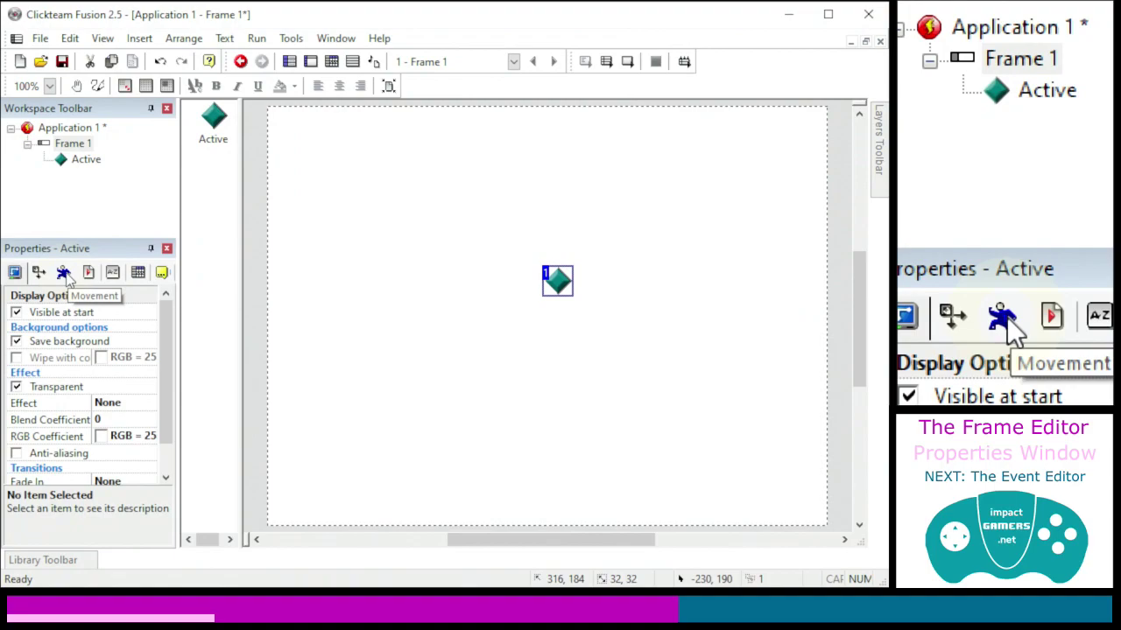
pyautogui.click(63, 273)
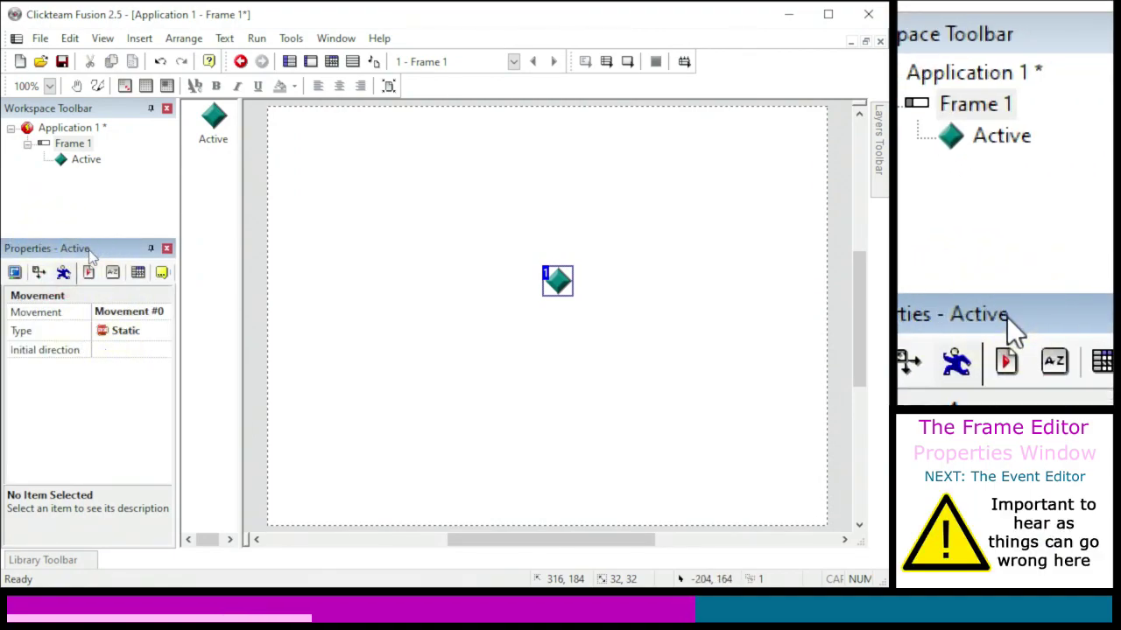
pyautogui.moveTo(91, 252); pyautogui.dragTo(89, 350)
pyautogui.moveTo(93, 401); pyautogui.dragTo(102, 233)
pyautogui.click(151, 243)
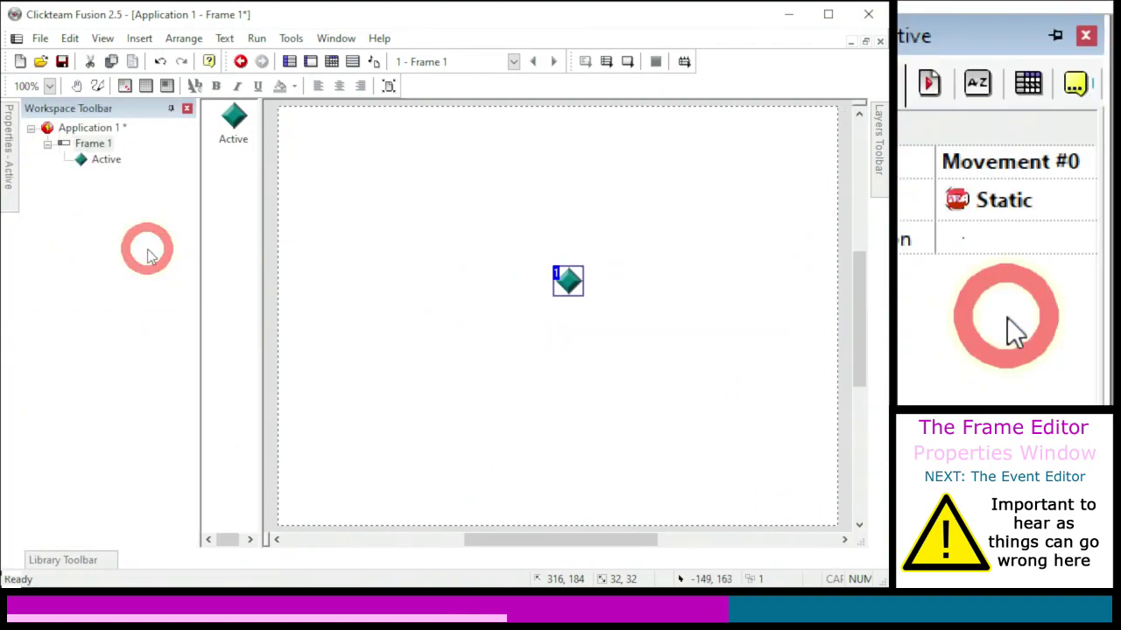
pyautogui.moveTo(9, 151)
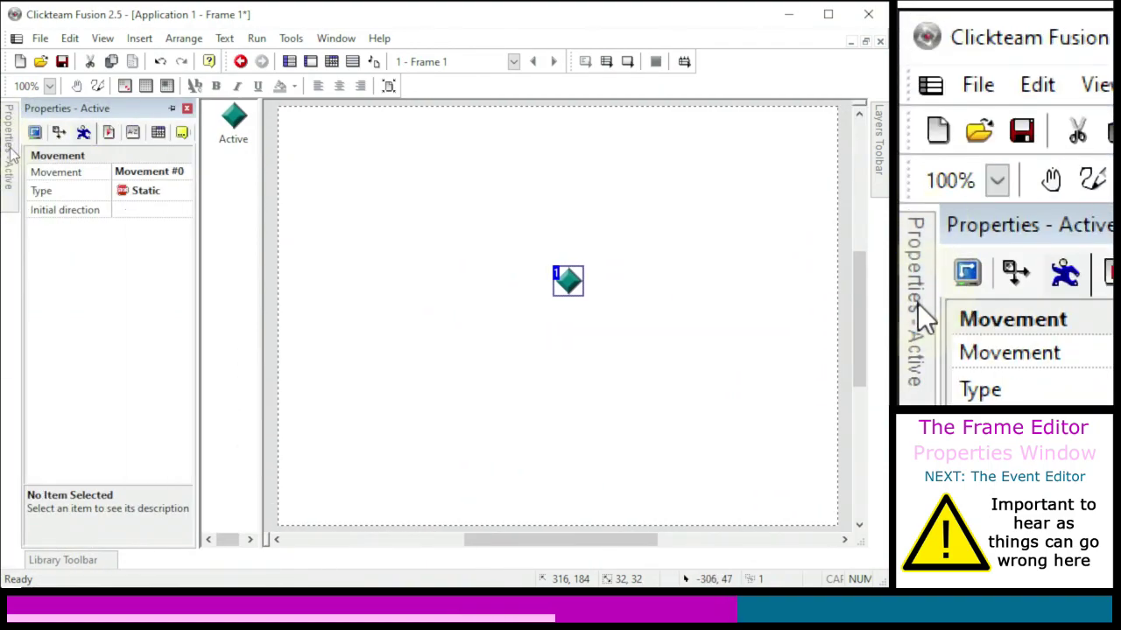
pyautogui.click(171, 109)
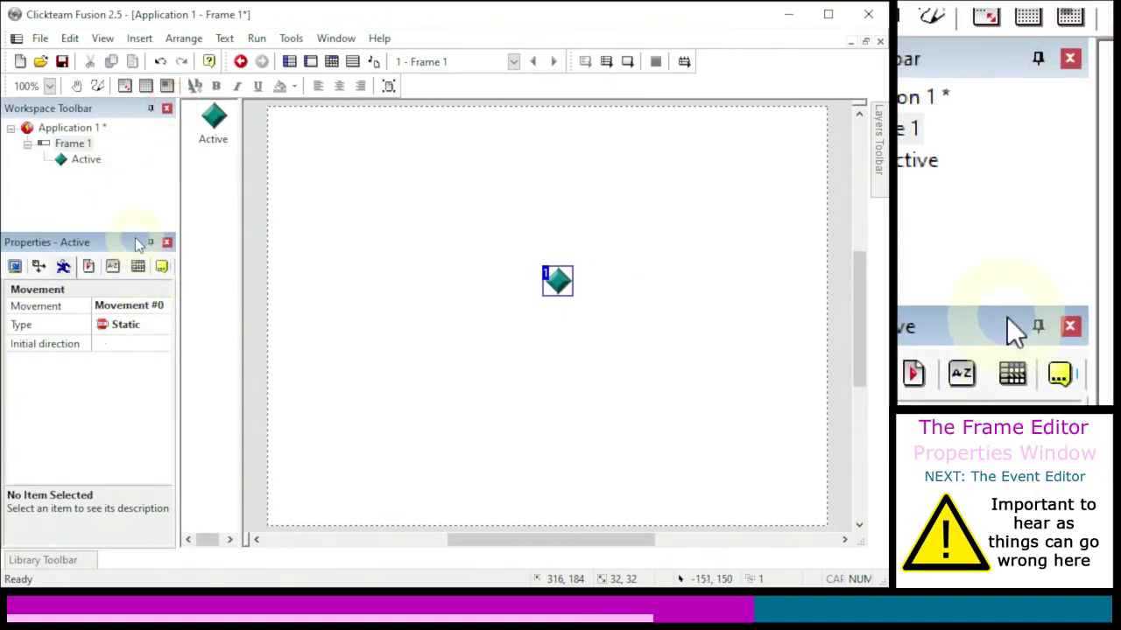
pyautogui.click(167, 242)
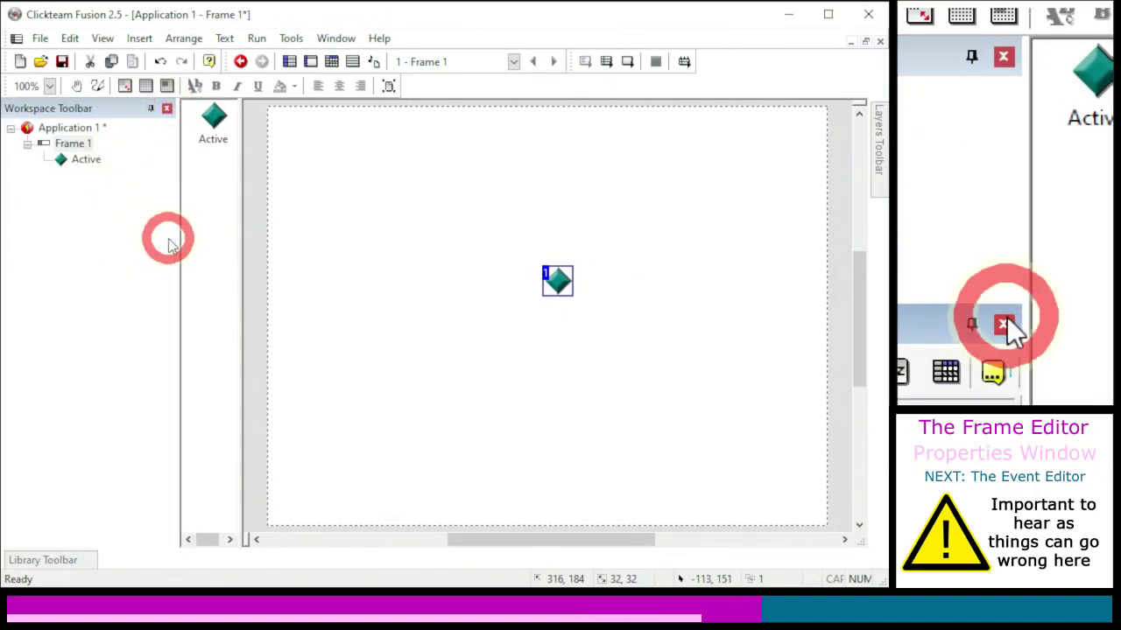
pyautogui.click(139, 37)
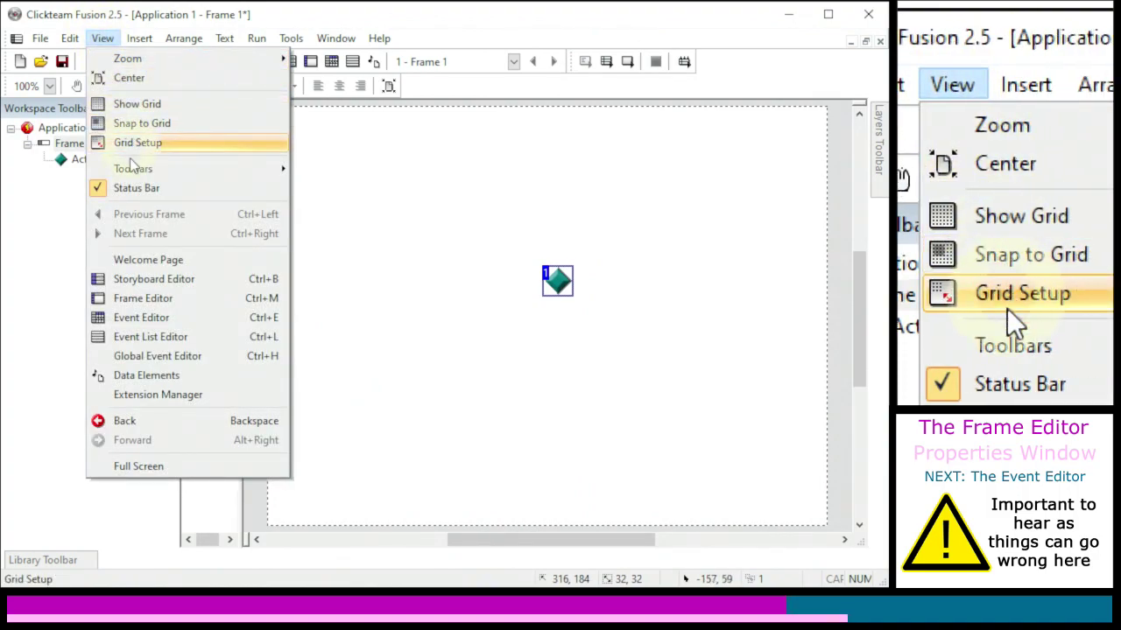
pyautogui.moveTo(140, 168)
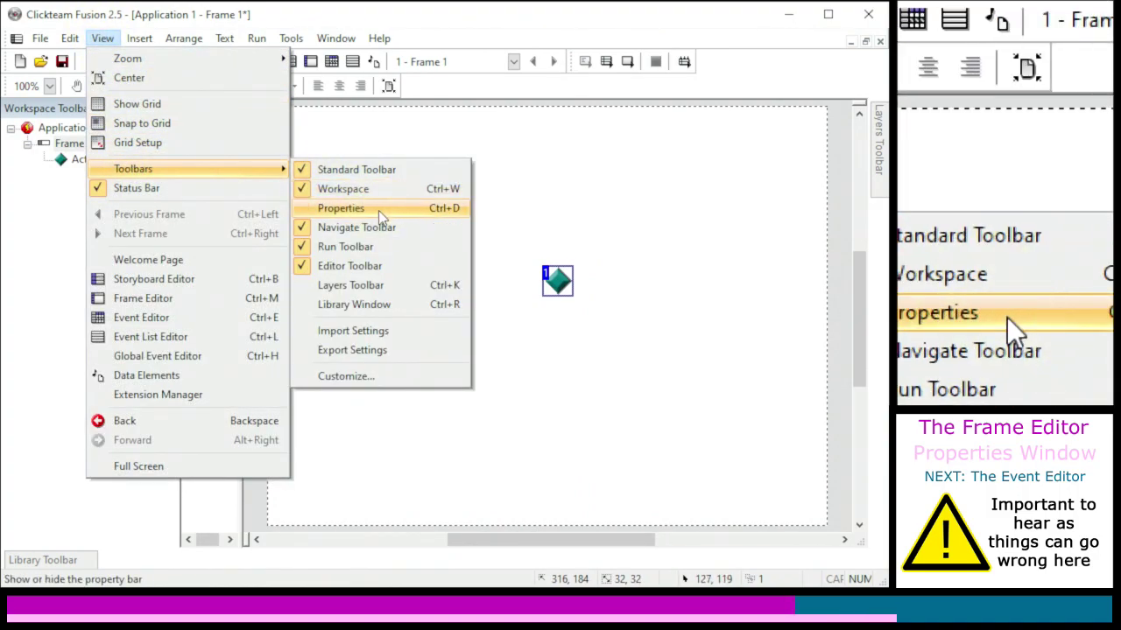
pyautogui.click(433, 209)
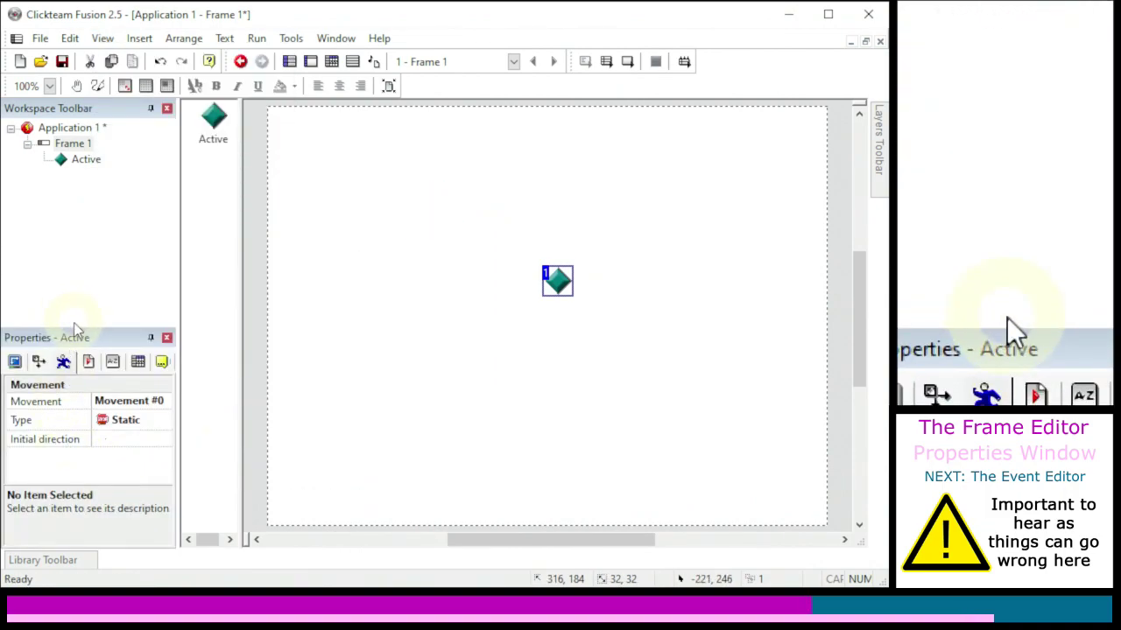
pyautogui.moveTo(74, 335); pyautogui.dragTo(76, 312)
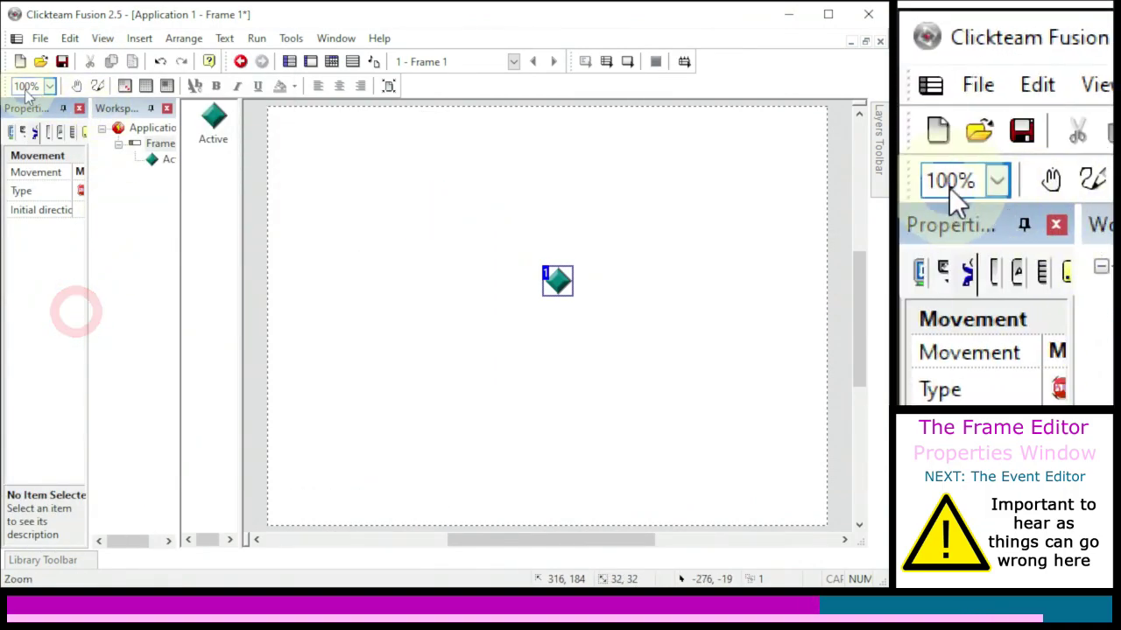
pyautogui.moveTo(35, 108); pyautogui.dragTo(99, 240)
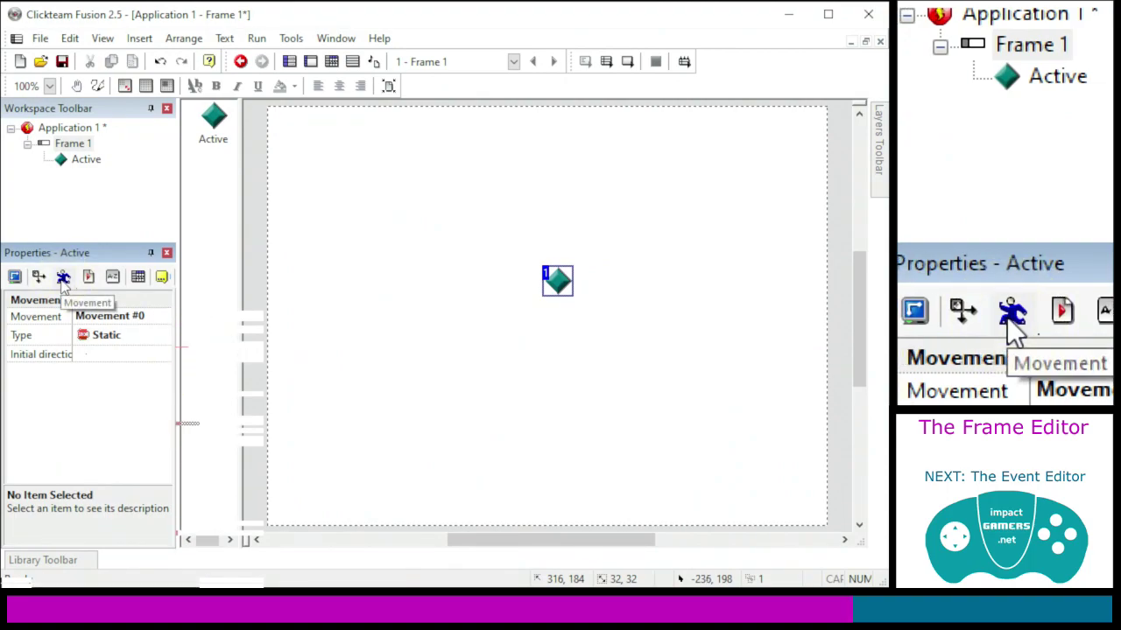
# Change the Active object's movement type from Static to Eight Directions
pyautogui.click(103, 343)
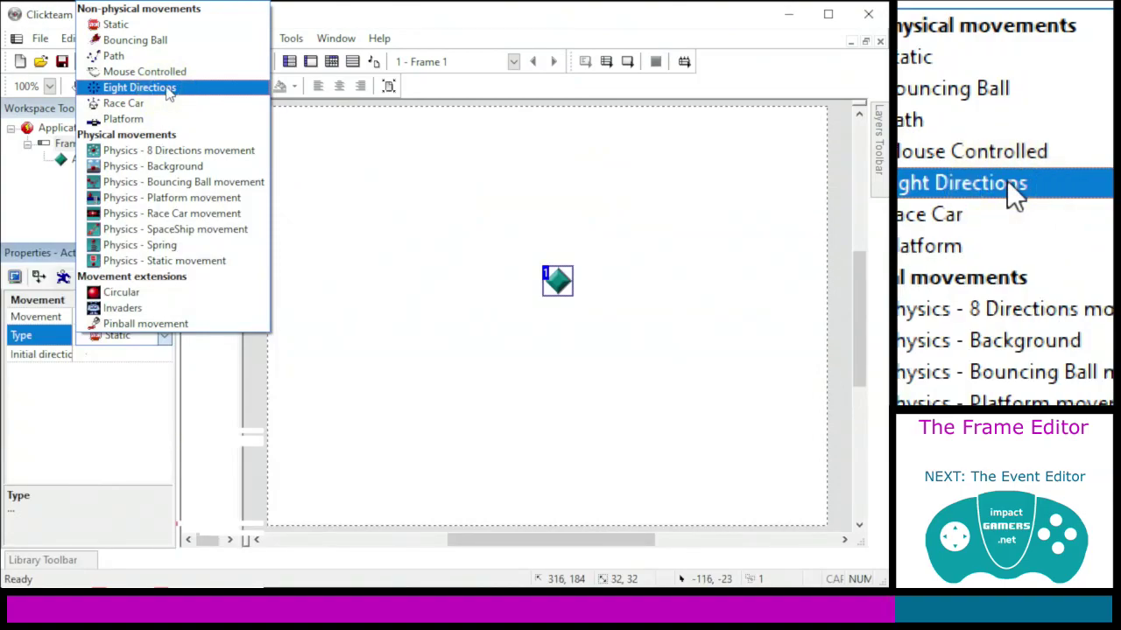
pyautogui.click(169, 89)
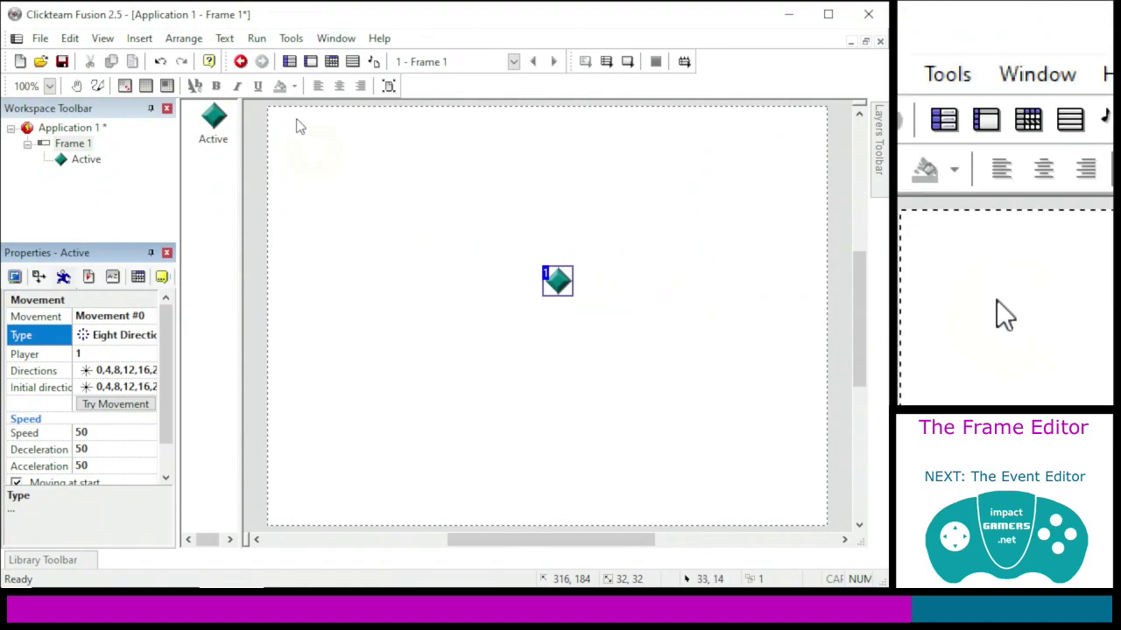
pyautogui.click(258, 39)
pyautogui.click(281, 77)
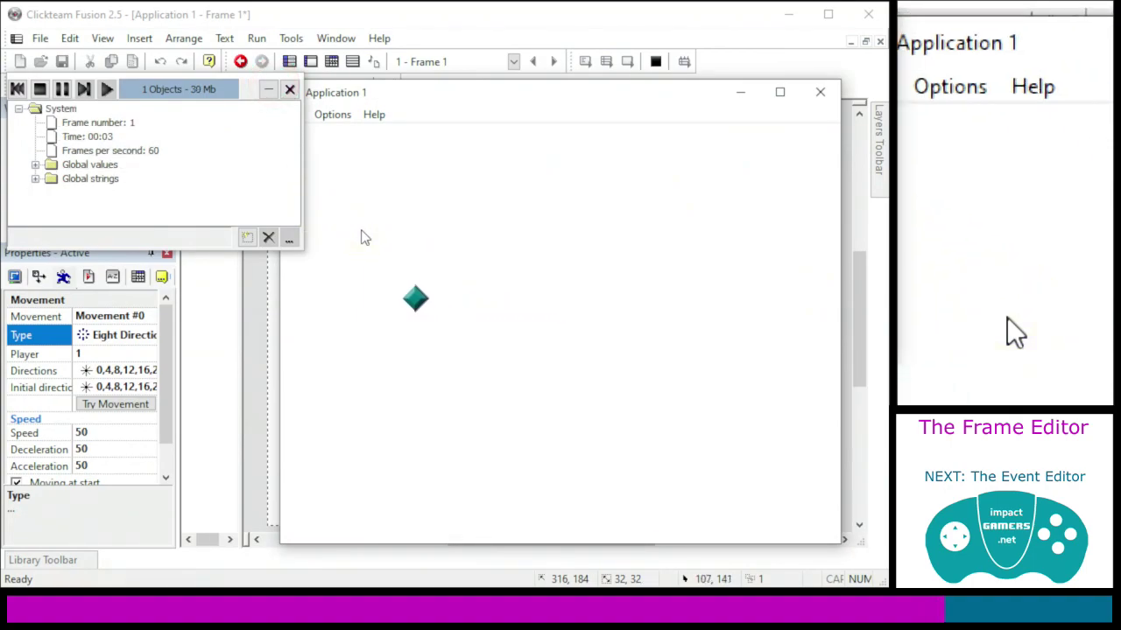
pyautogui.press('Up')
pyautogui.press('Right')
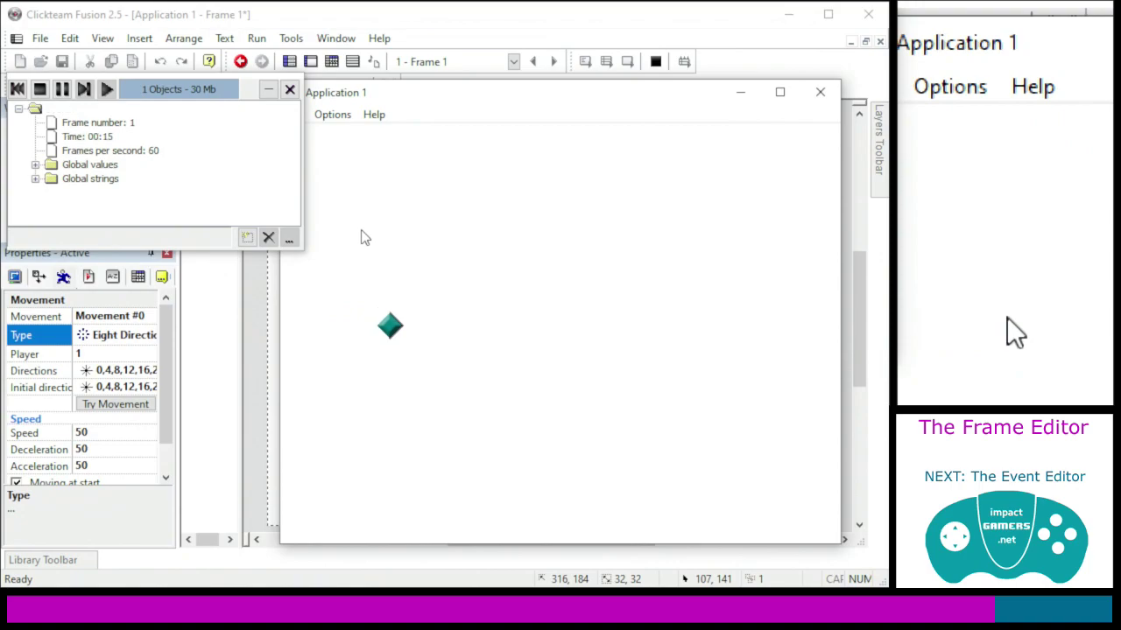
pyautogui.click(821, 93)
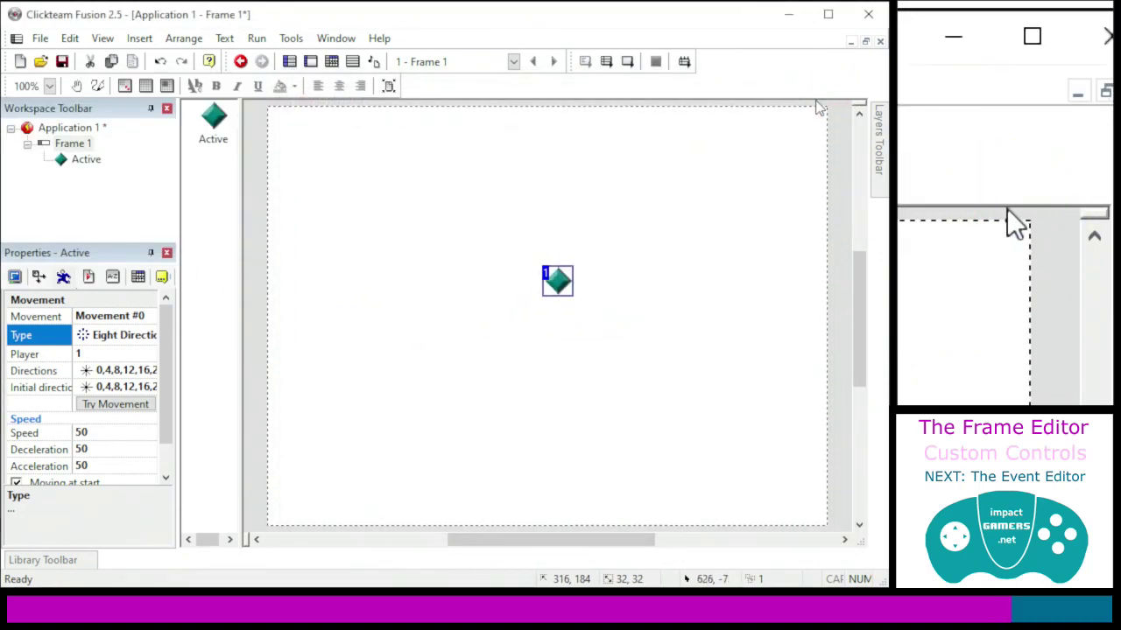
# Open the Player Controls dialog via Default Controls in Application 1's Runtime options
pyautogui.click(553, 280)
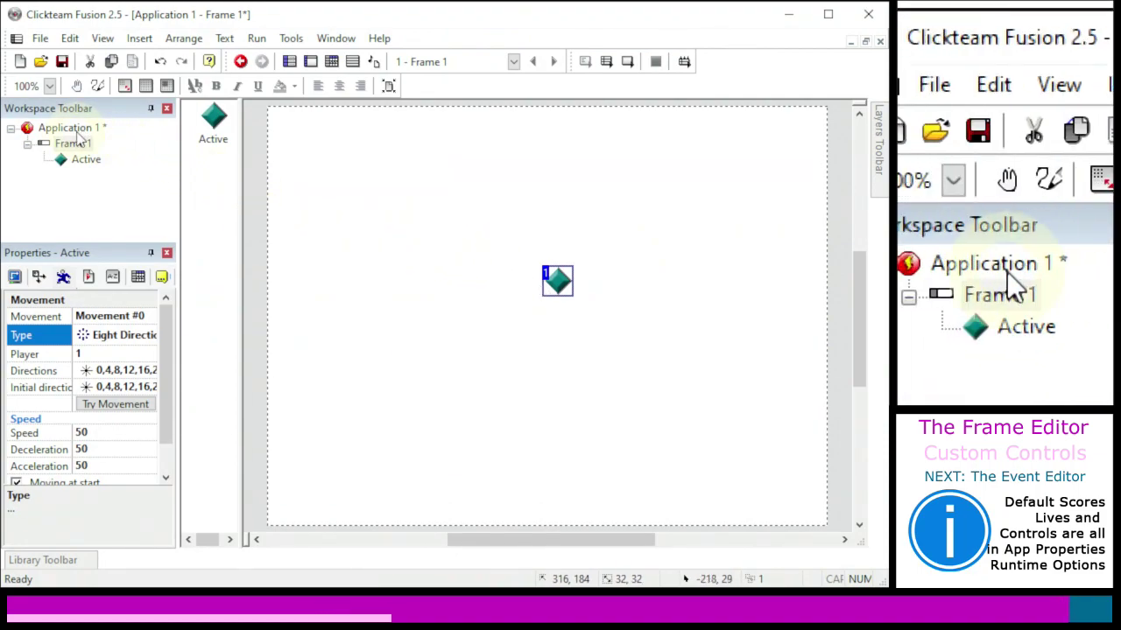
pyautogui.click(85, 132)
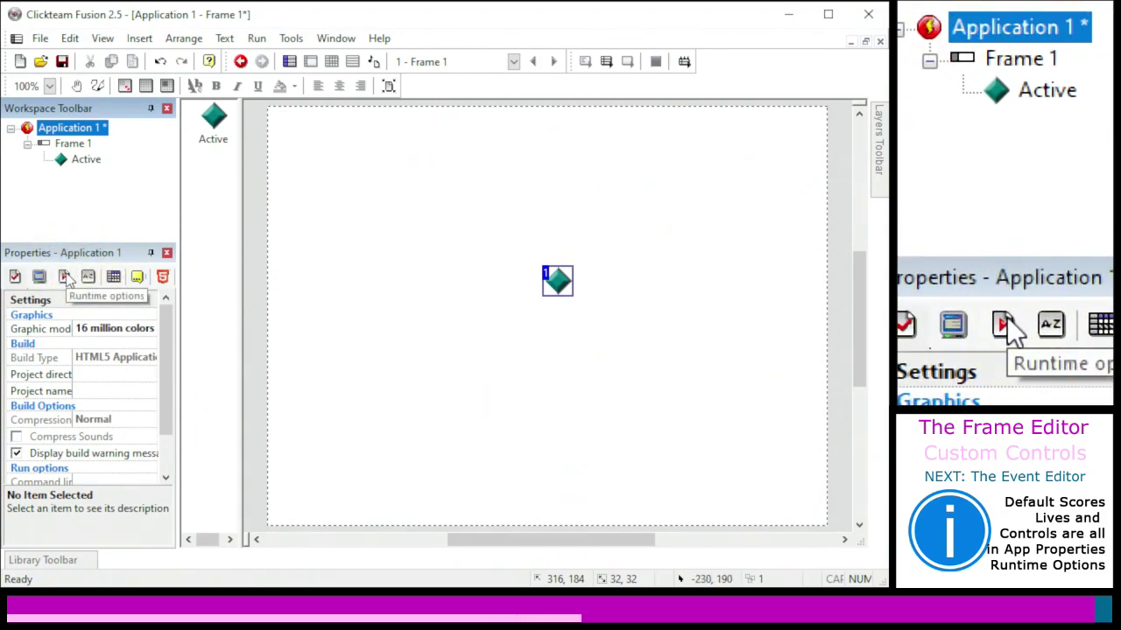
pyautogui.click(66, 277)
pyautogui.moveTo(166, 319); pyautogui.dragTo(161, 430)
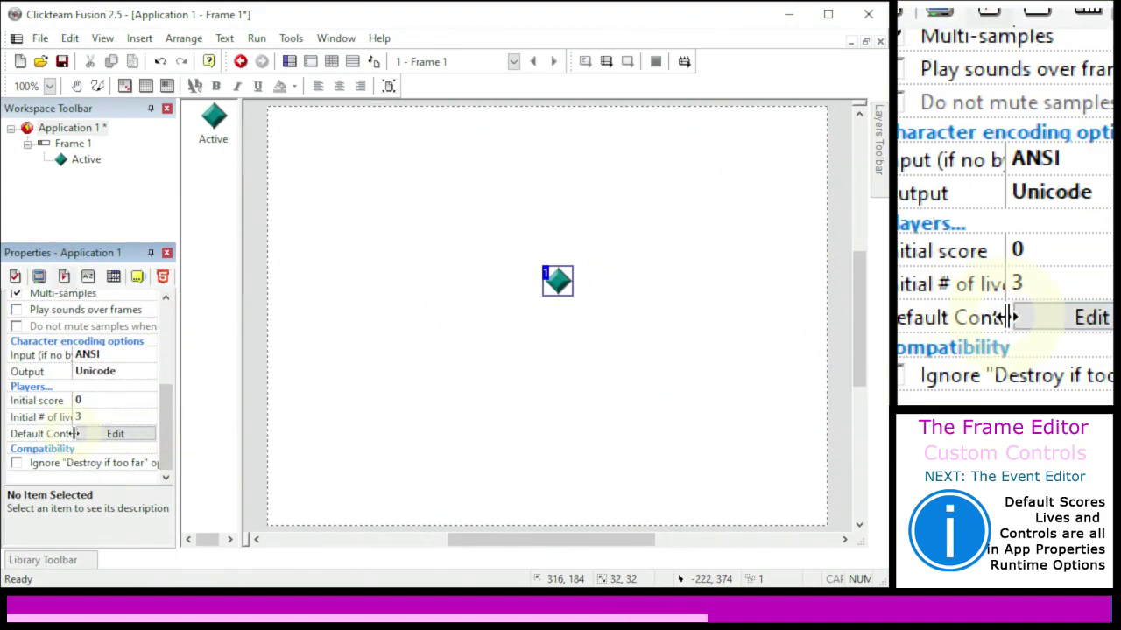
pyautogui.click(91, 438)
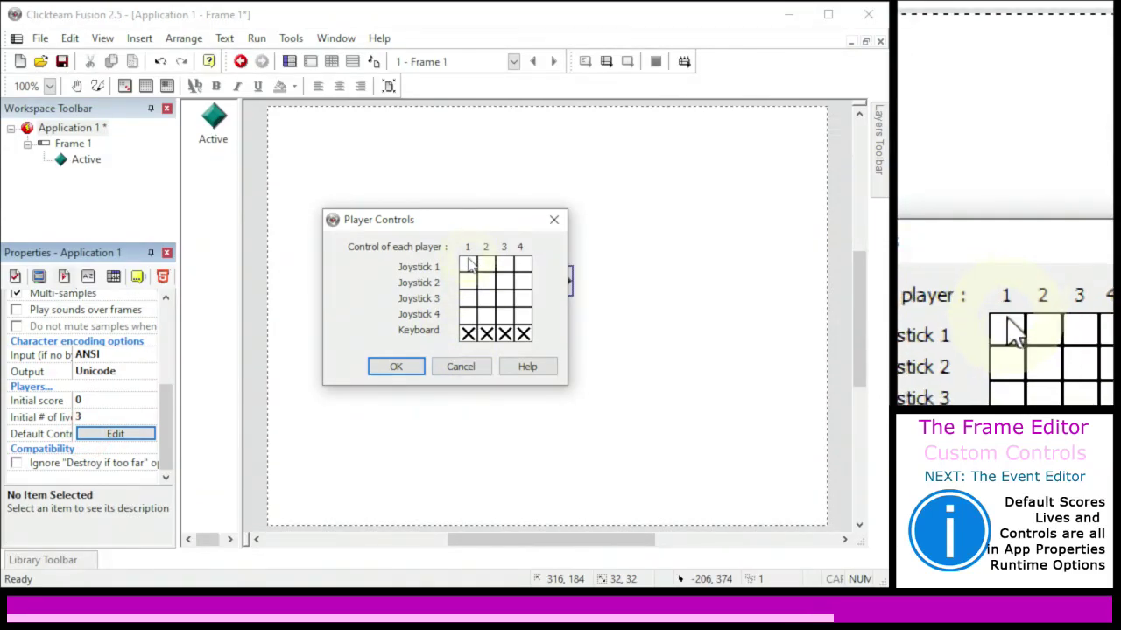
# Assign W, S, A, D to player 1's Up, Down, Left, Right keys and confirm
pyautogui.click(469, 335)
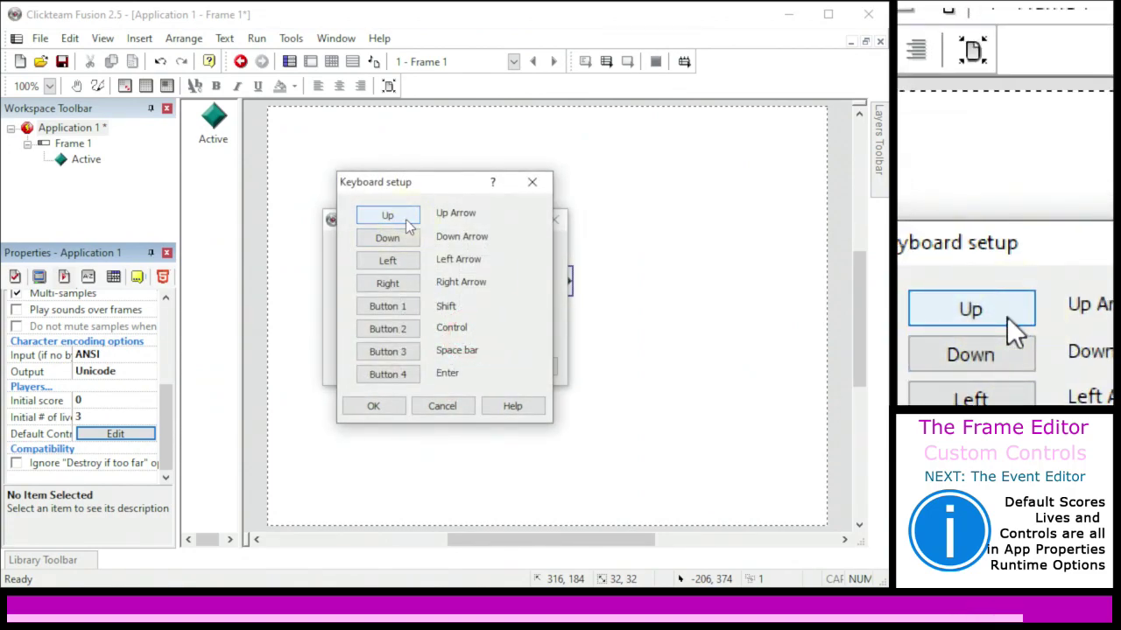
pyautogui.click(405, 219)
pyautogui.press('w')
pyautogui.click(401, 238)
pyautogui.press('s')
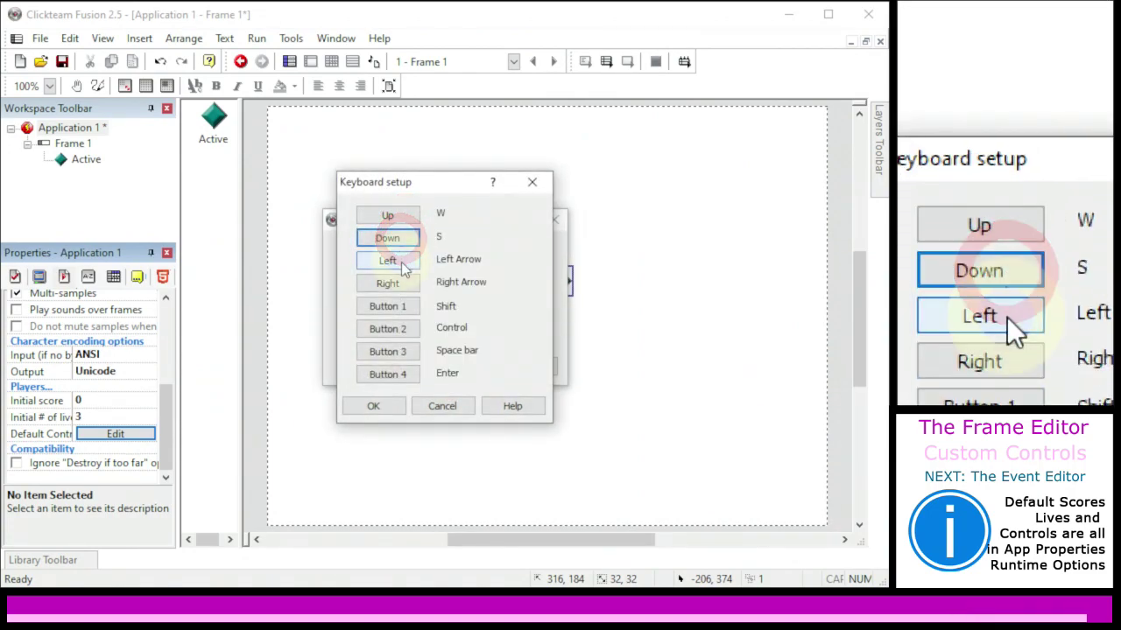
pyautogui.click(402, 264)
pyautogui.press('a')
pyautogui.click(394, 285)
pyautogui.press('d')
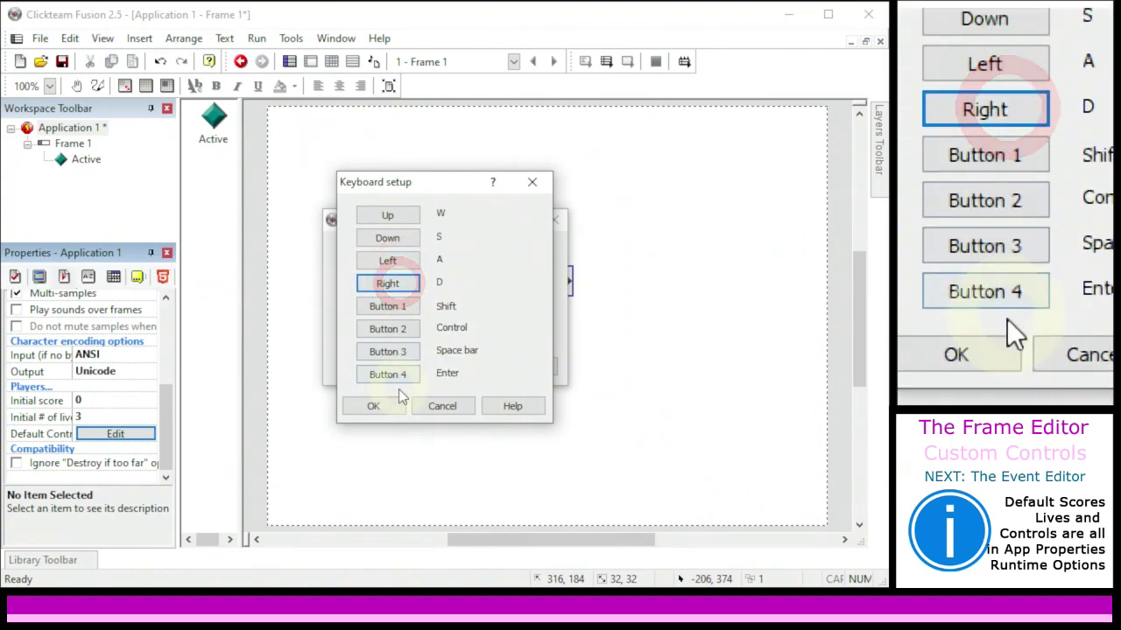
pyautogui.click(388, 403)
pyautogui.click(393, 366)
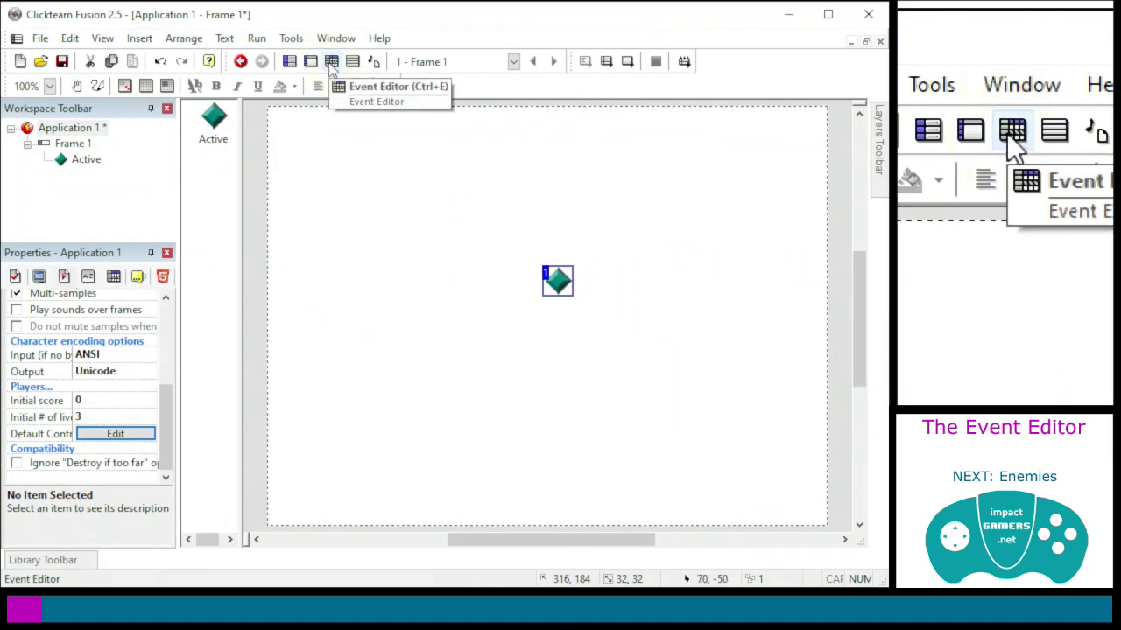
# Open Frame 1's Event Editor and select the empty New condition row
pyautogui.click(331, 63)
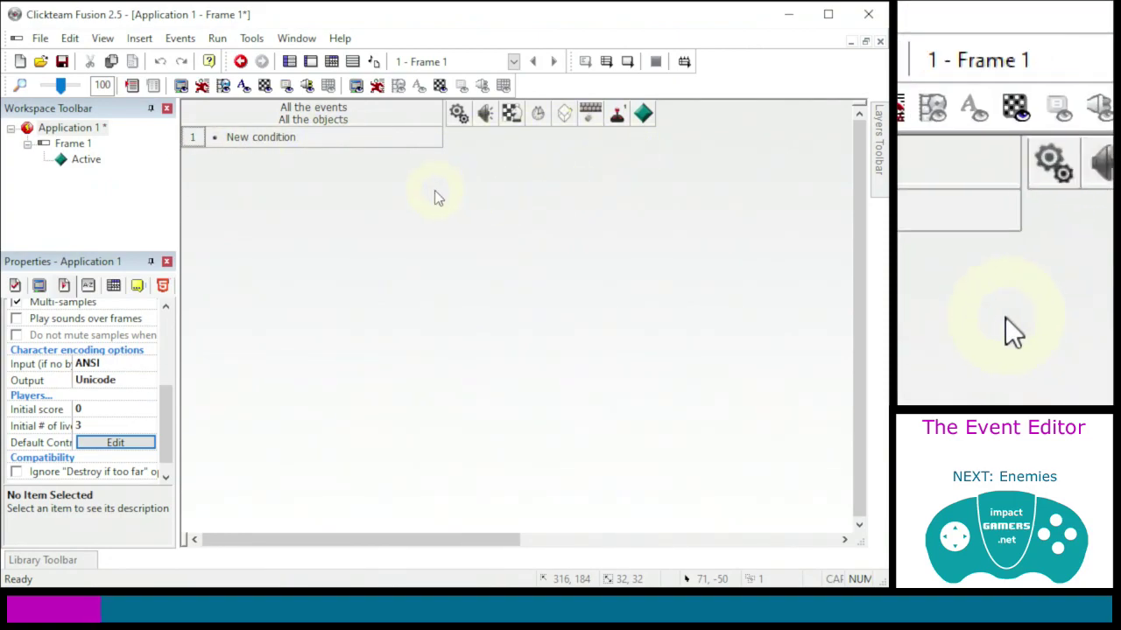
pyautogui.click(263, 140)
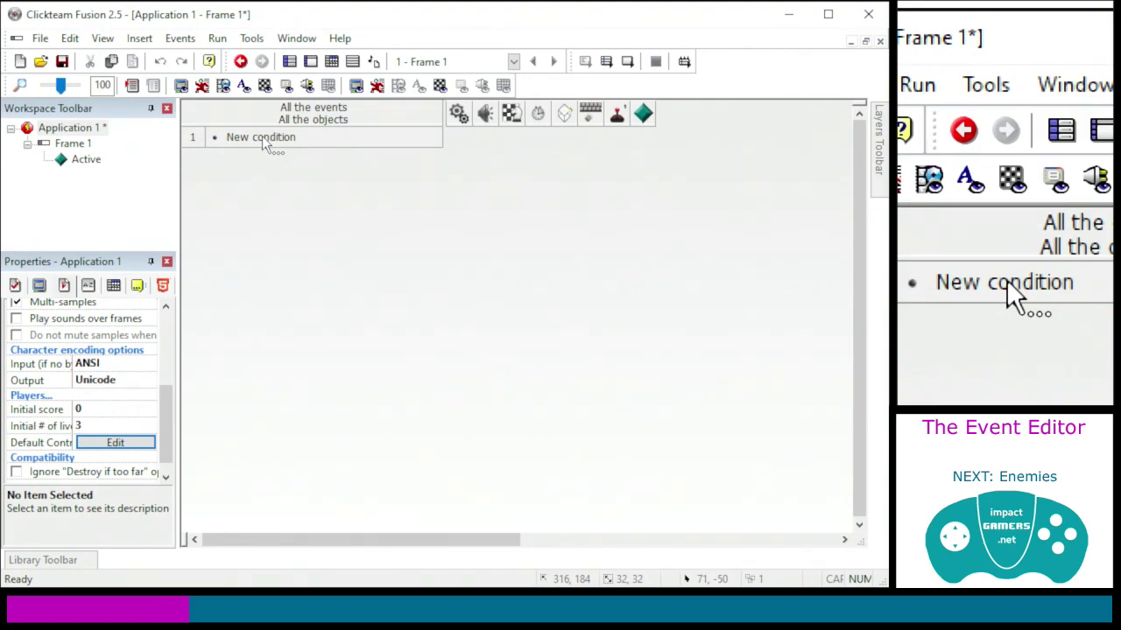
# Give event 1 a Test position condition: Active leaving through the right, left and top edges
pyautogui.click(342, 138)
pyautogui.doubleClick(267, 139)
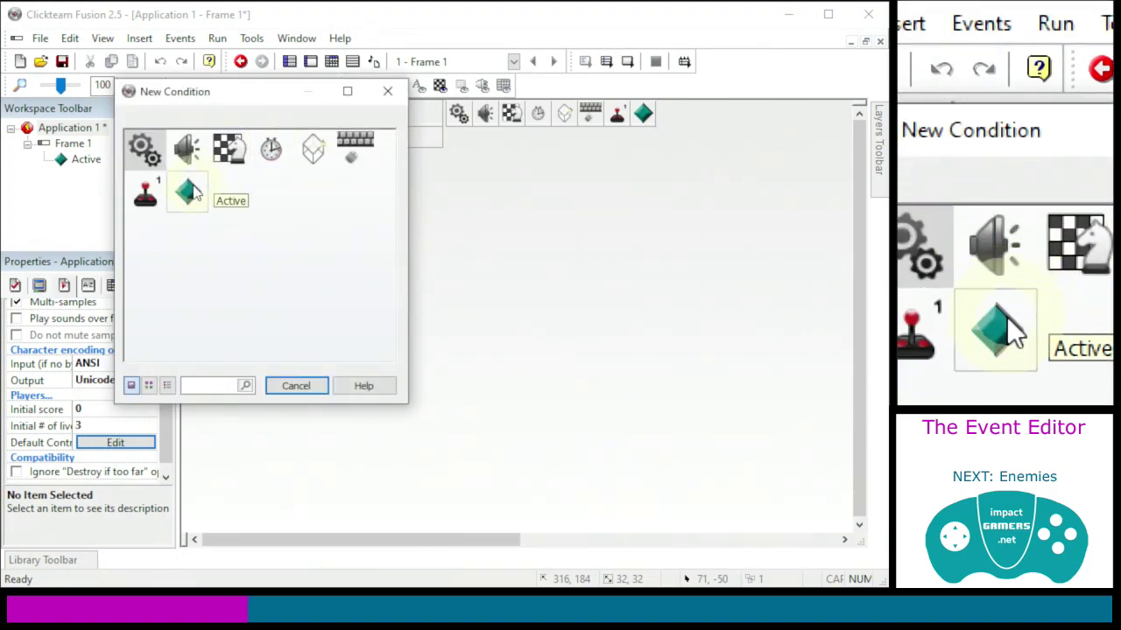
pyautogui.click(189, 193)
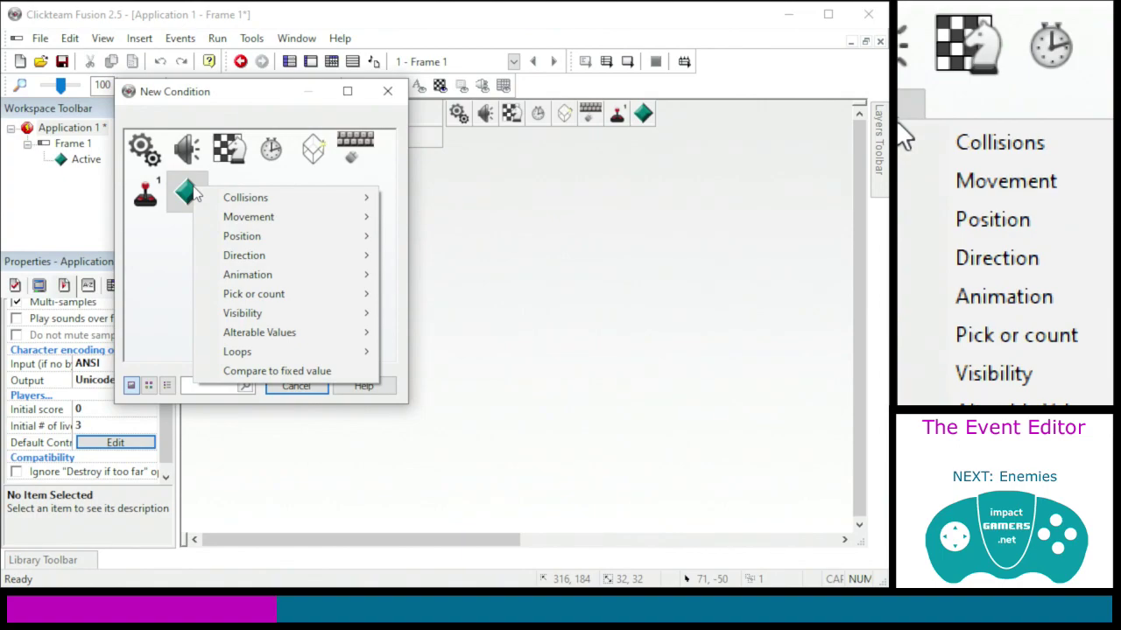
pyautogui.moveTo(313, 237)
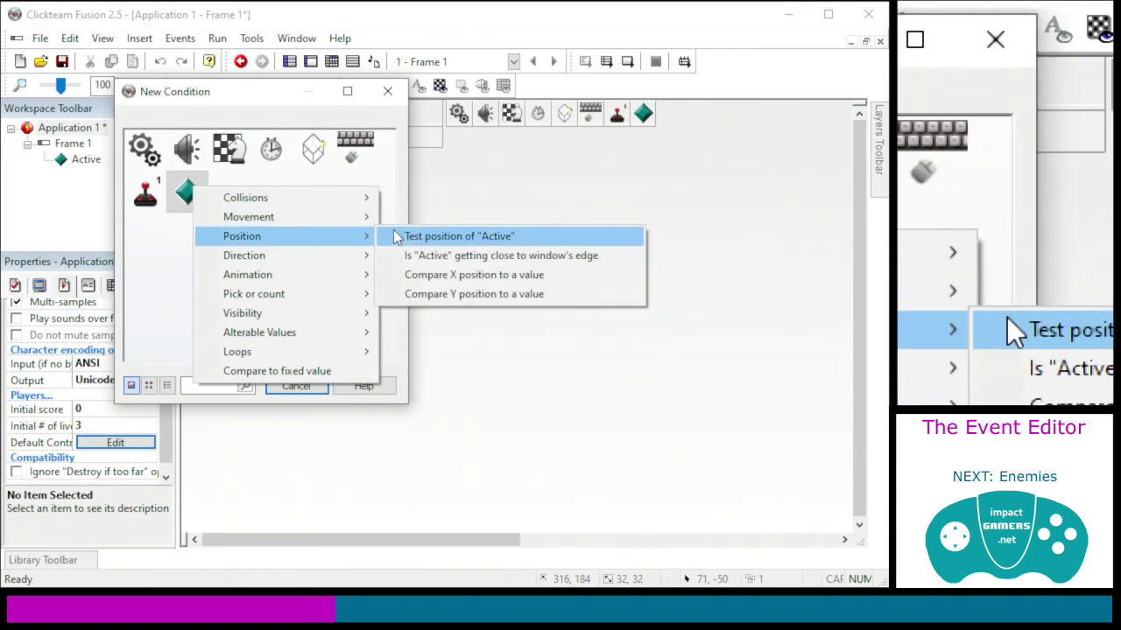
pyautogui.click(393, 231)
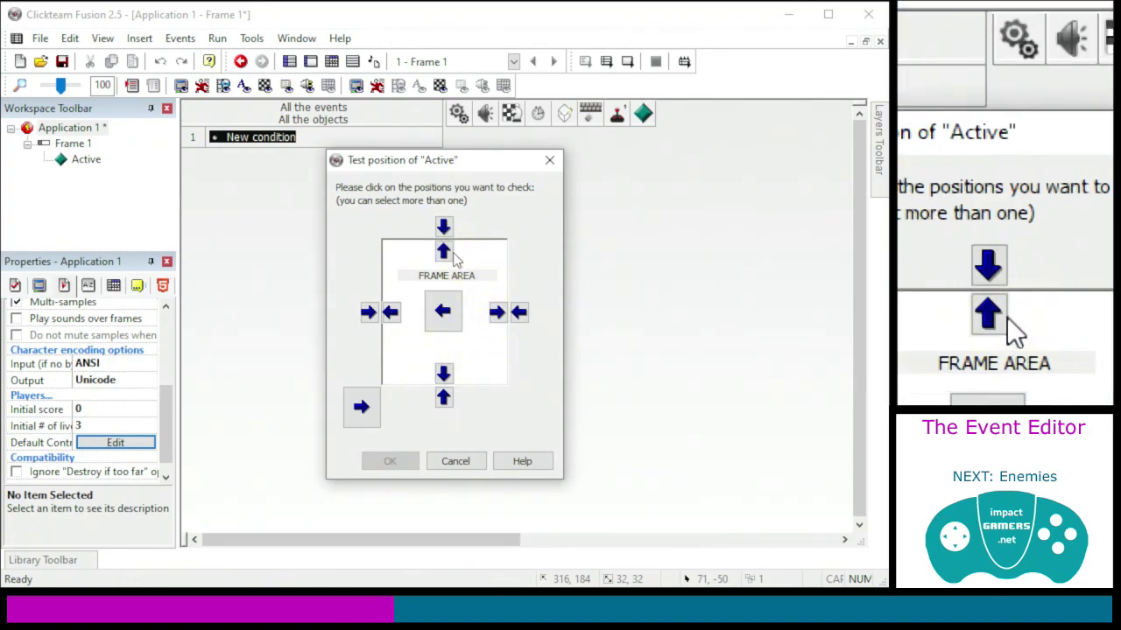
pyautogui.click(496, 312)
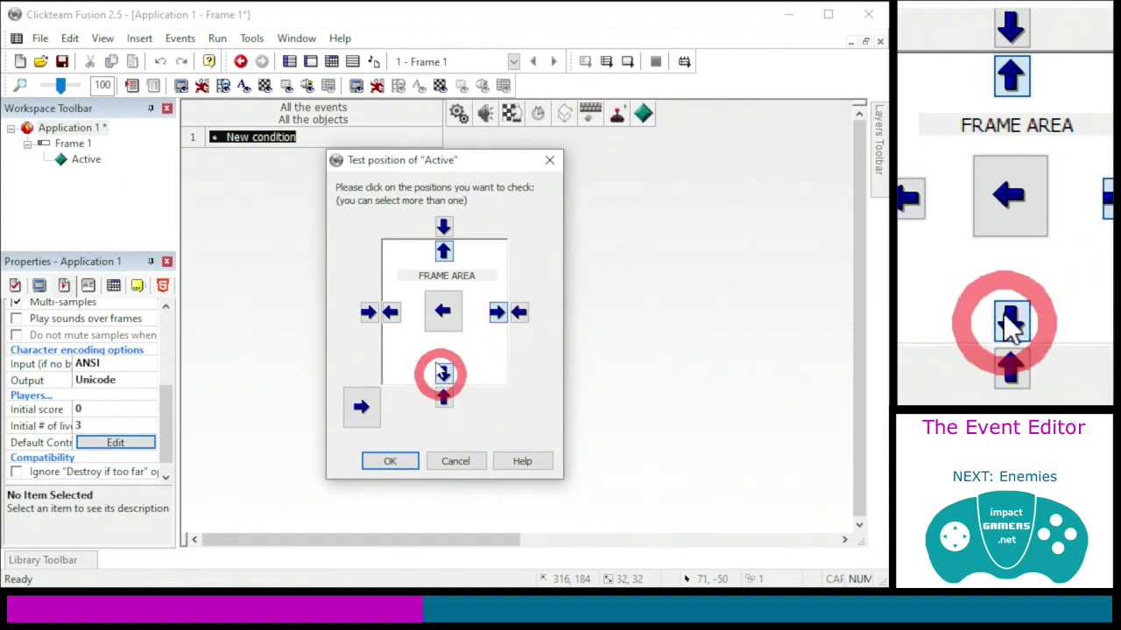
pyautogui.click(390, 313)
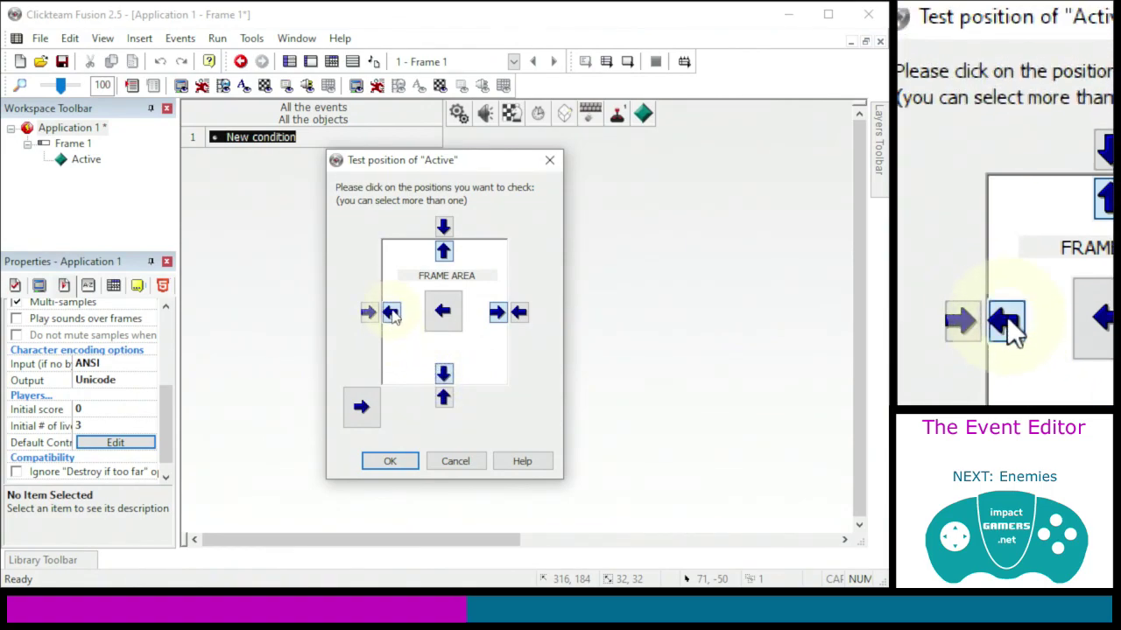
pyautogui.click(444, 254)
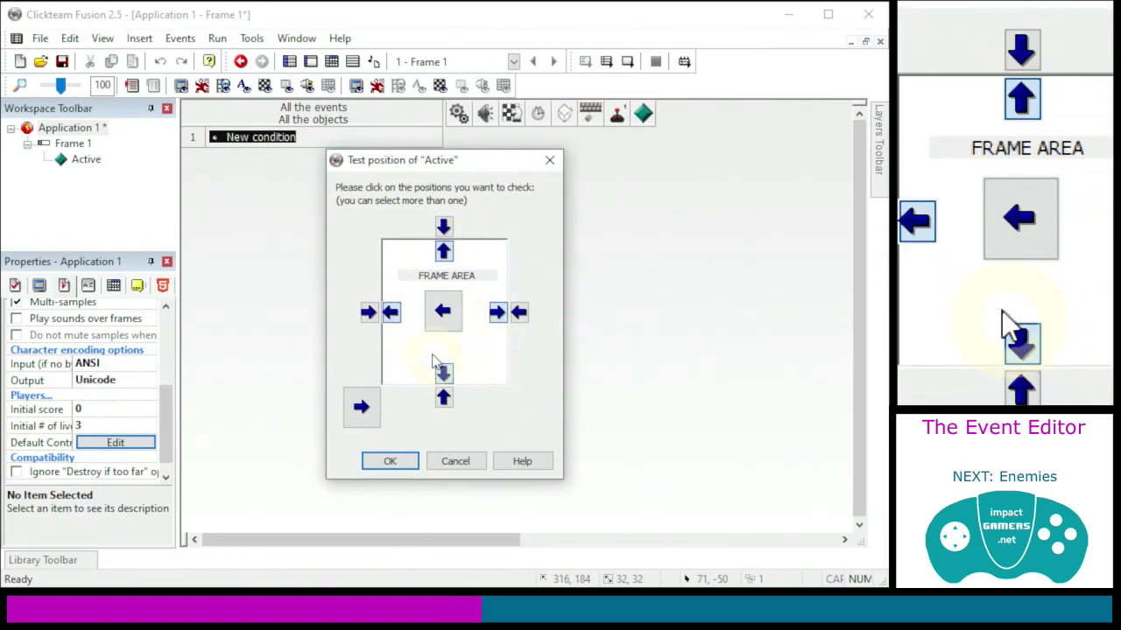
pyautogui.click(390, 461)
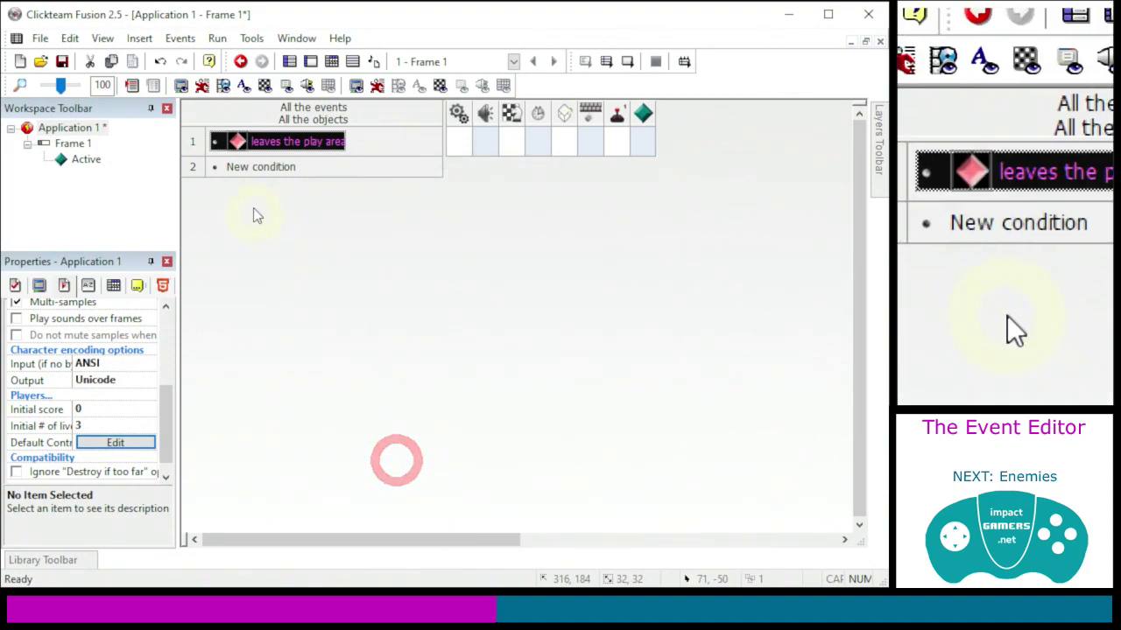
# Select event 1 and its action cell in the Active object's column
pyautogui.click(250, 143)
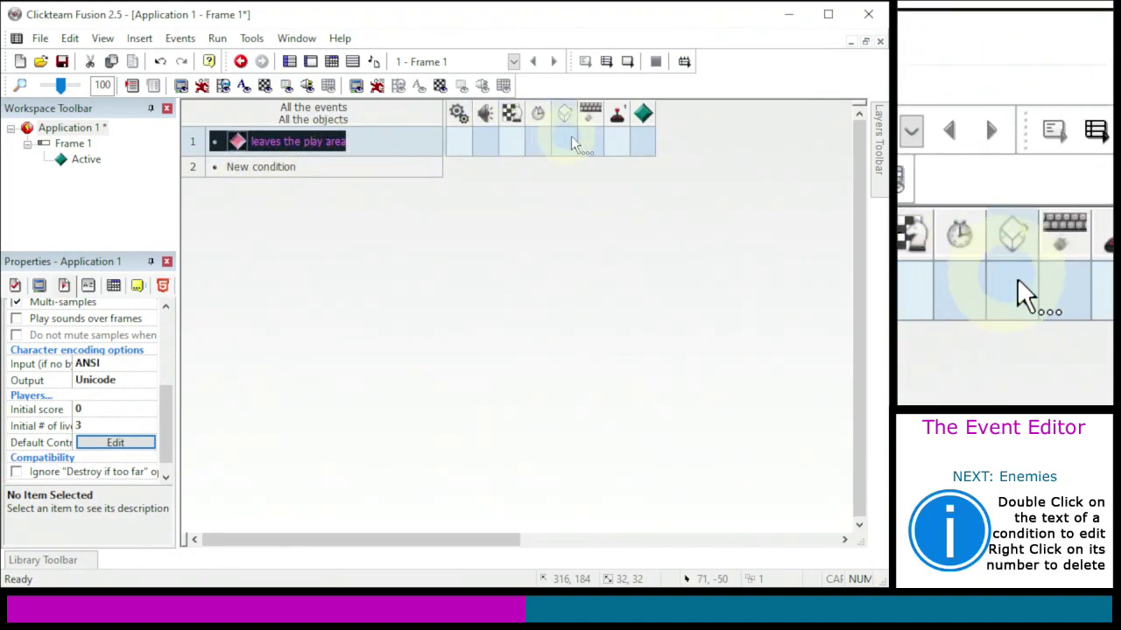
pyautogui.click(639, 151)
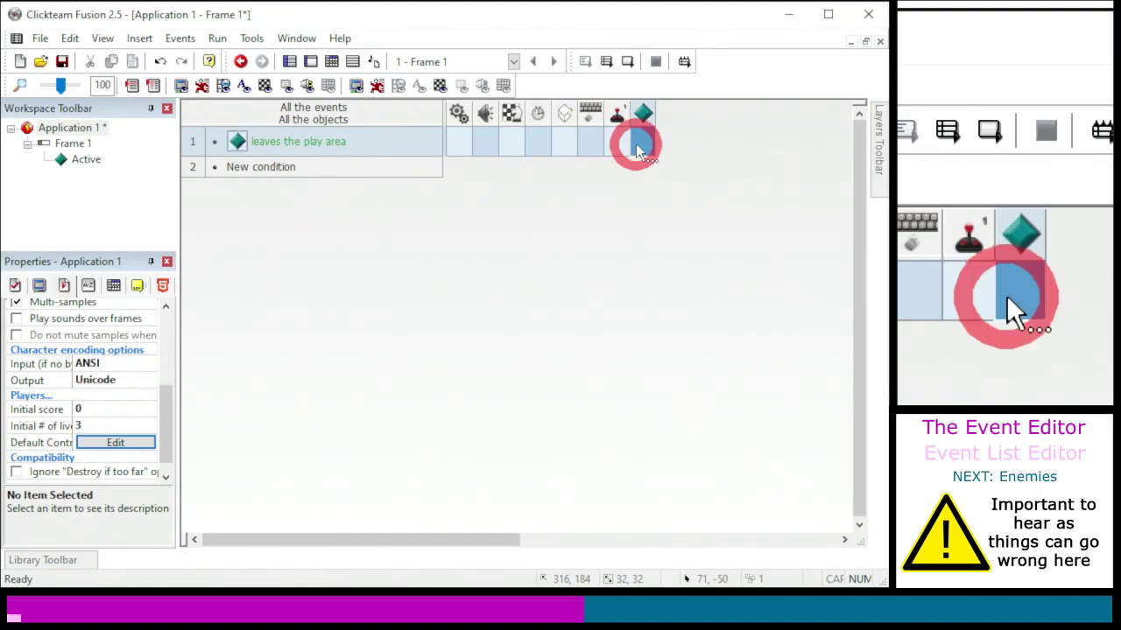